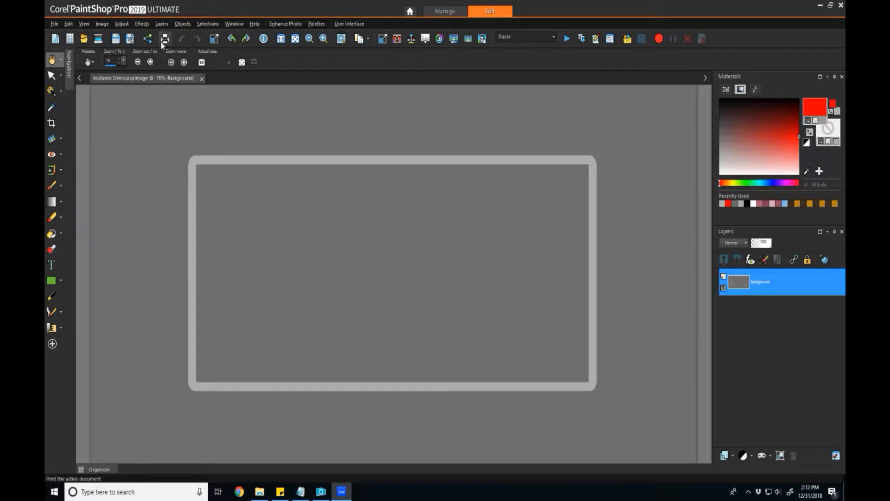
# - Apply the Find All edge effect to the grey rectangle image
pyautogui.click(142, 24)
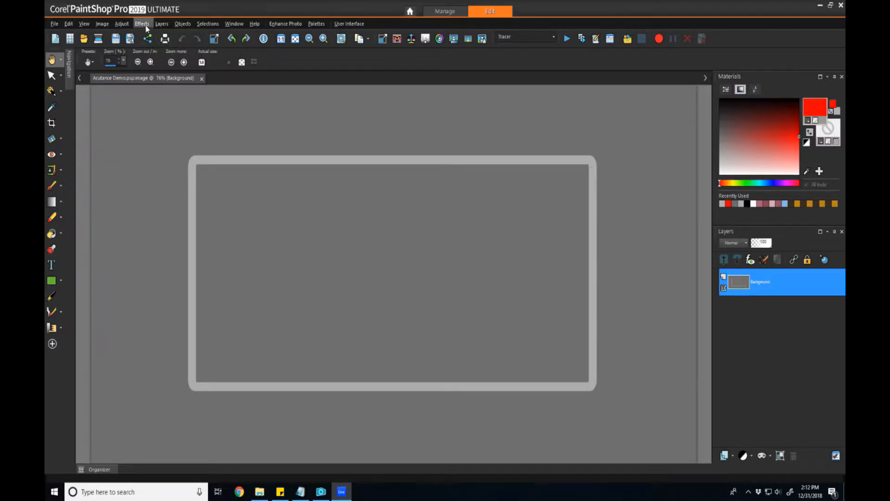
pyautogui.moveTo(161, 119)
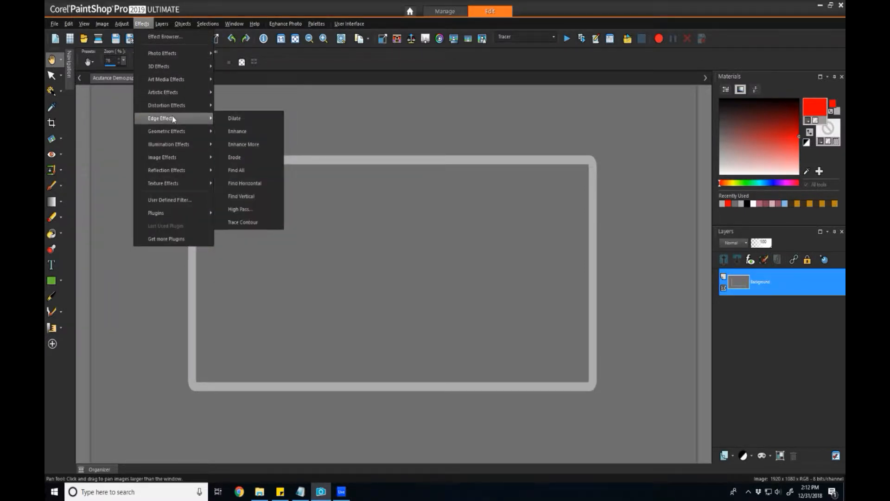
pyautogui.click(242, 173)
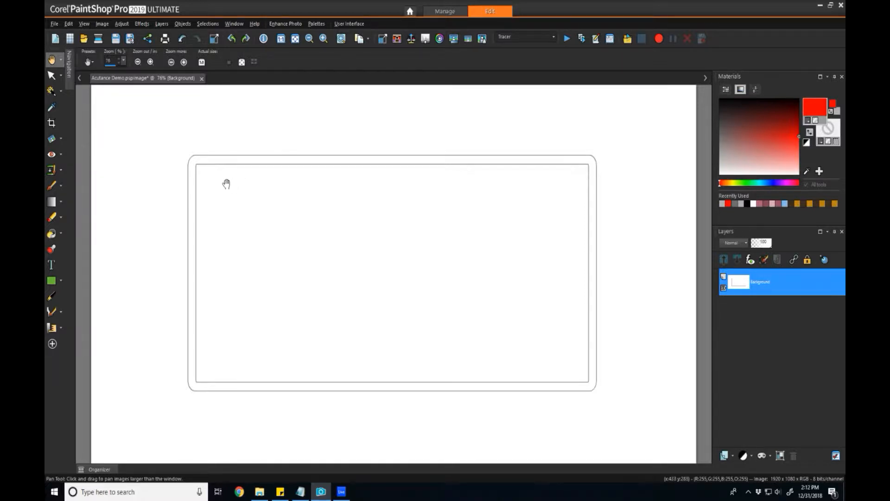
pyautogui.scroll(1, 187, 179)
pyautogui.scroll(1, 187, 179)
pyautogui.scroll(1, 185, 175)
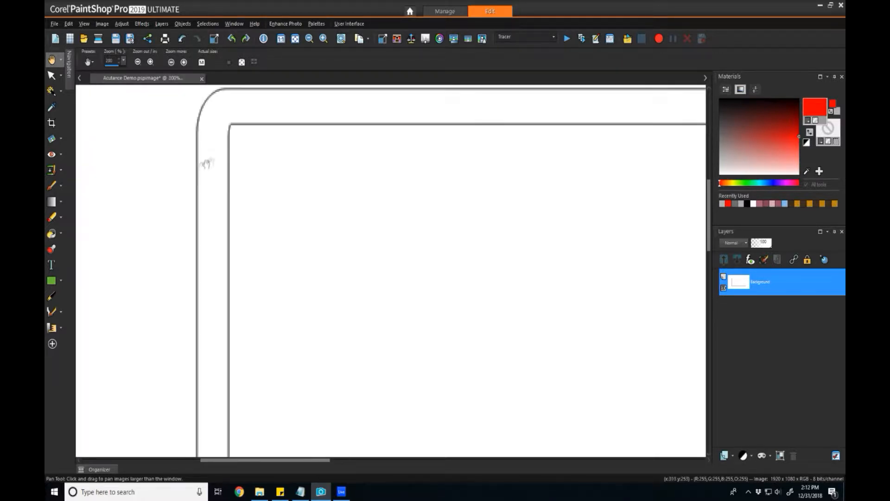
pyautogui.scroll(-1, 245, 173)
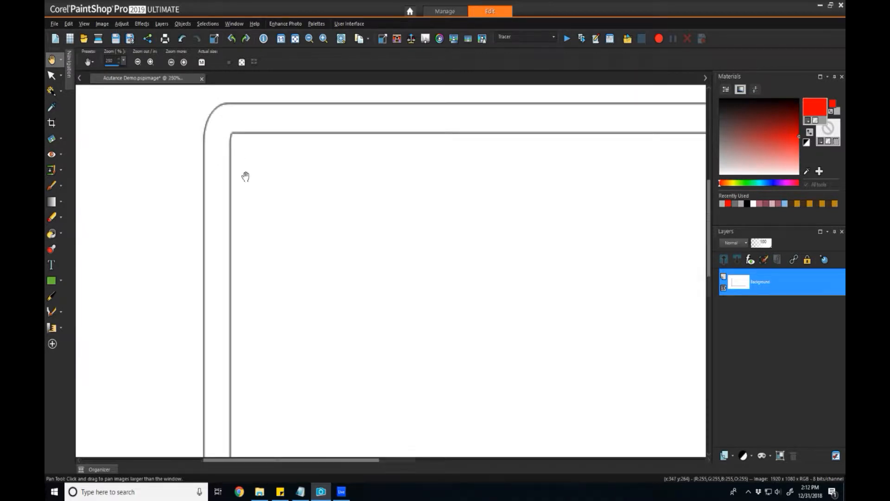
pyautogui.scroll(-1, 246, 174)
pyautogui.scroll(-2, 245, 173)
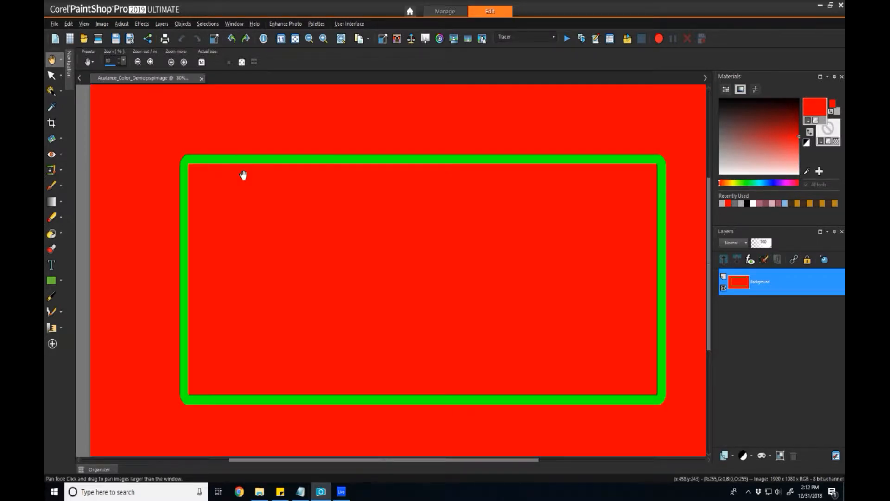
# - Sample colours with the Dropper, then apply Find All edges to the red-and-green demo
pyautogui.click(53, 108)
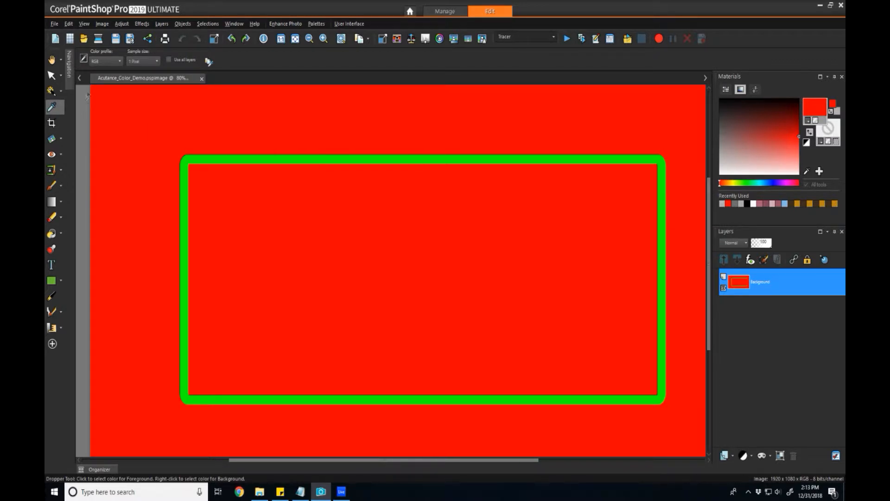
pyautogui.click(51, 62)
pyautogui.click(141, 24)
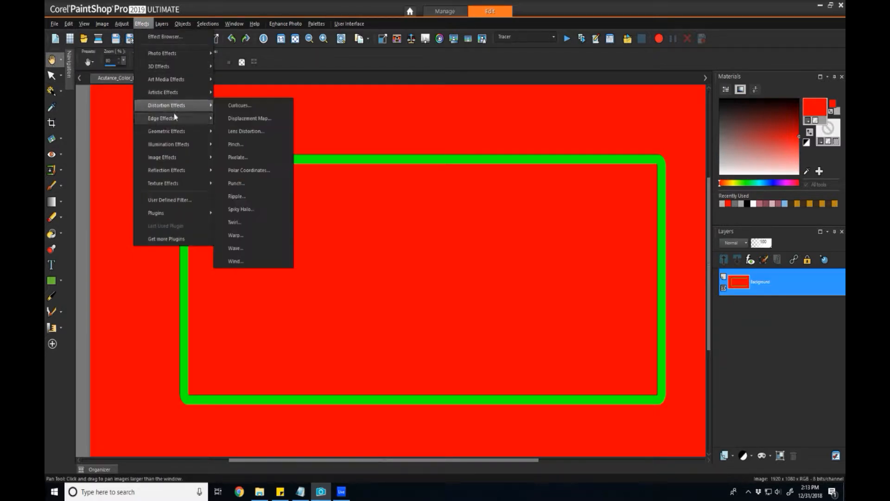
pyautogui.moveTo(167, 118)
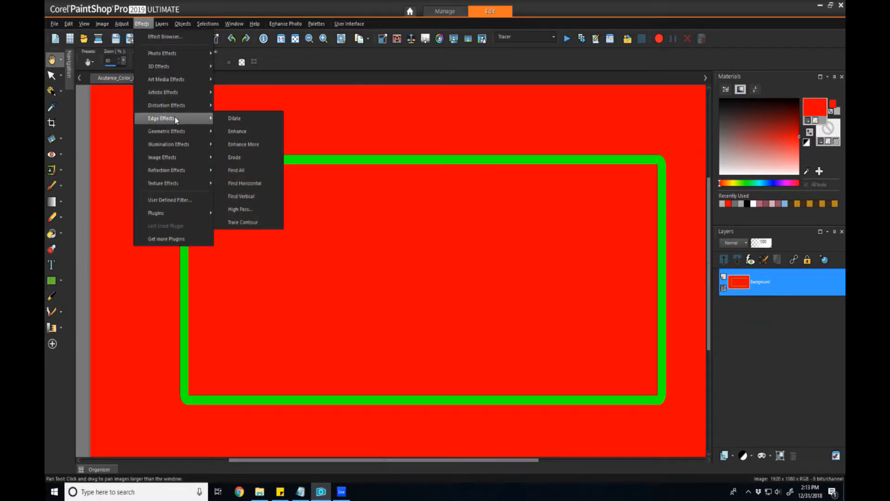
pyautogui.click(247, 169)
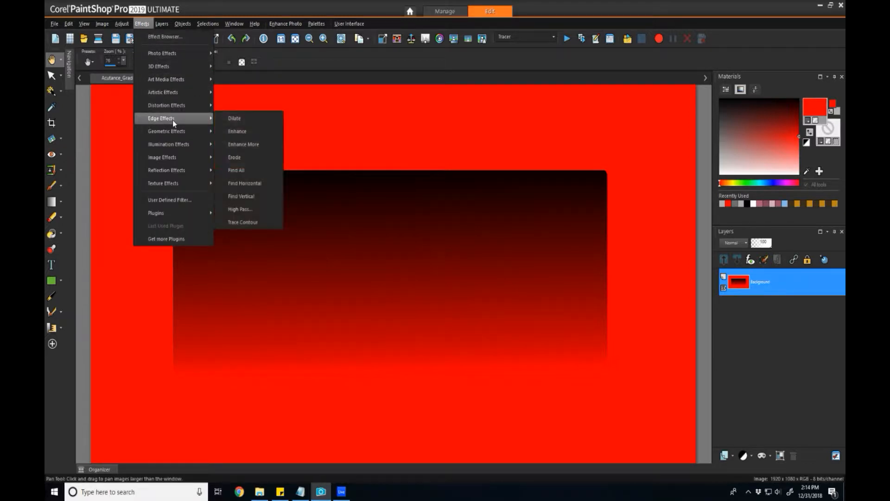
# - Apply the Find All edge effect to the red gradient image
pyautogui.click(244, 170)
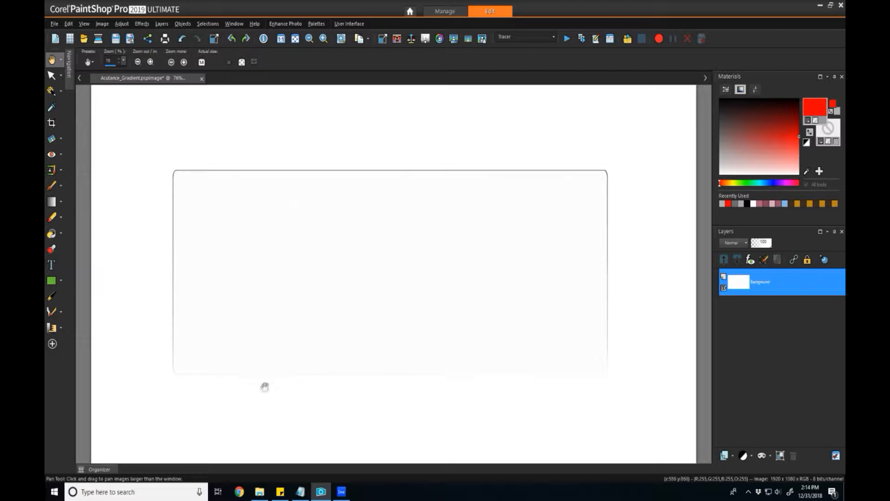
pyautogui.scroll(1, 199, 395)
pyautogui.scroll(1, 199, 395)
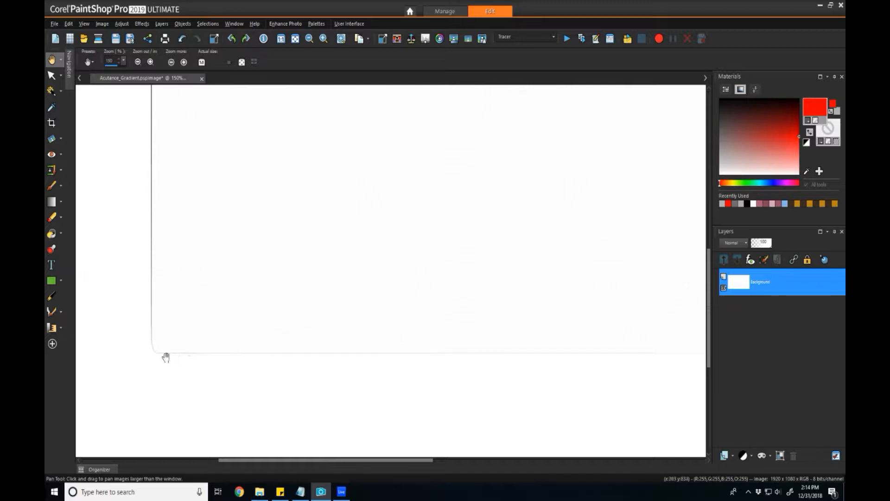
pyautogui.scroll(-1, 181, 242)
pyautogui.scroll(-2, 181, 242)
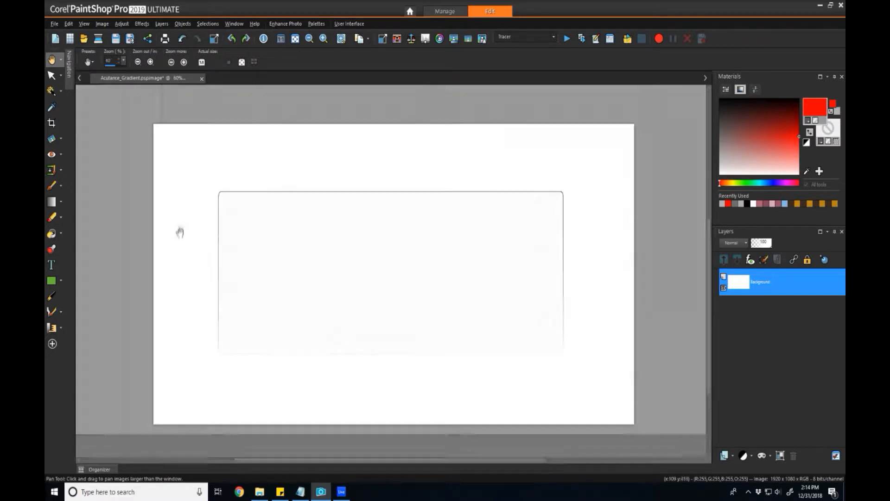
pyautogui.scroll(3, 218, 195)
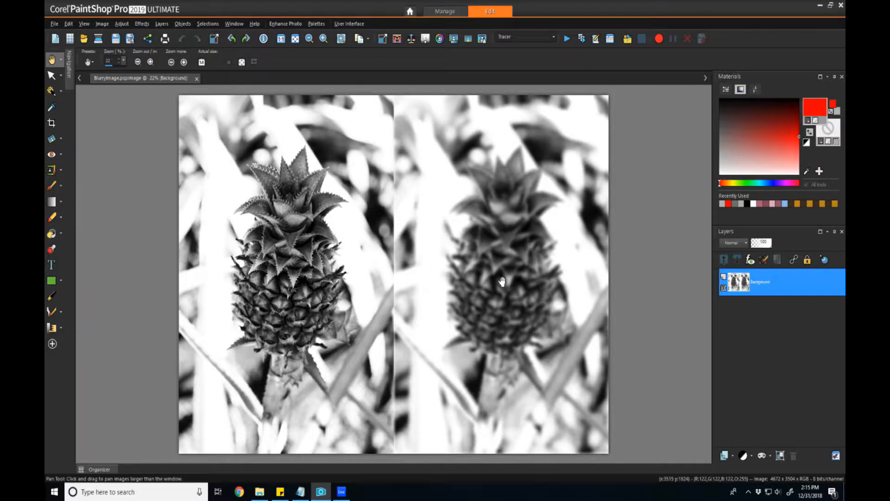
# - Apply the Find All edge effect to the pineapple photo
pyautogui.click(142, 24)
pyautogui.moveTo(162, 119)
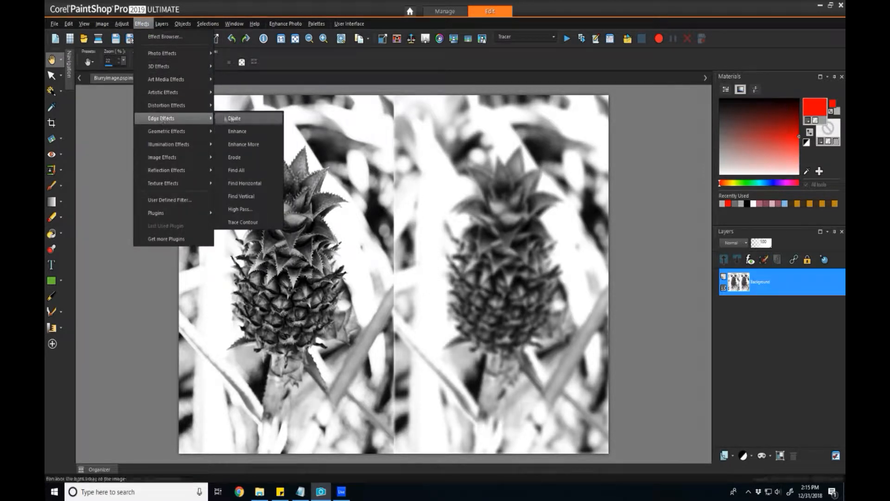
pyautogui.click(240, 170)
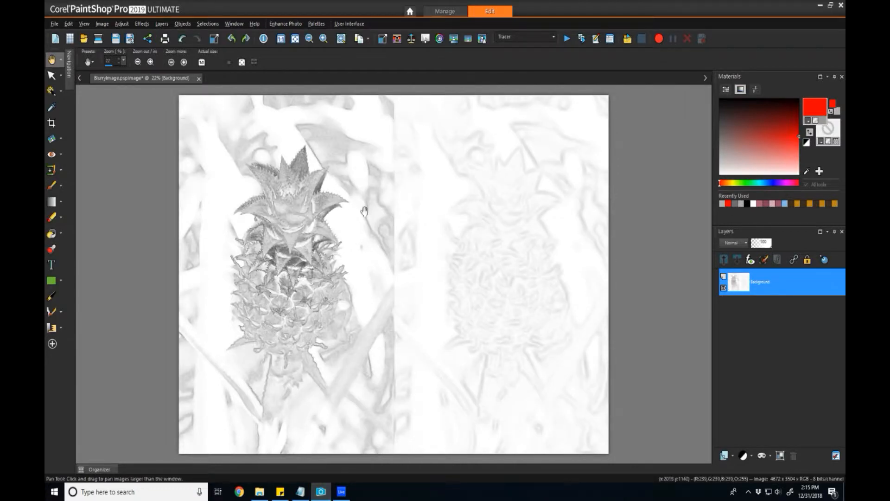
pyautogui.scroll(1, 281, 244)
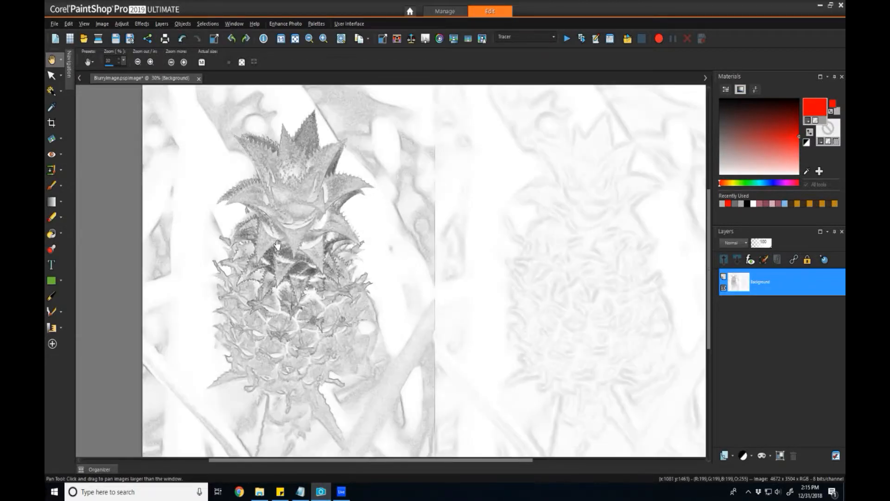
pyautogui.scroll(2, 277, 245)
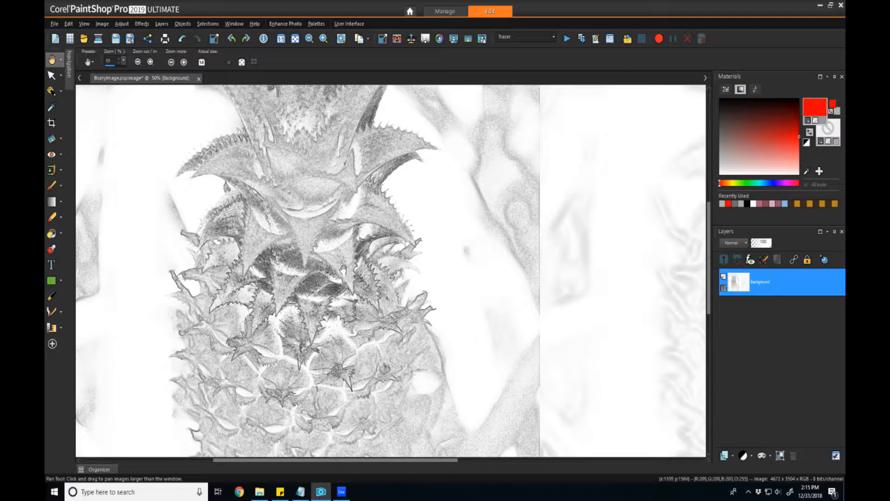
pyautogui.scroll(-1, 312, 238)
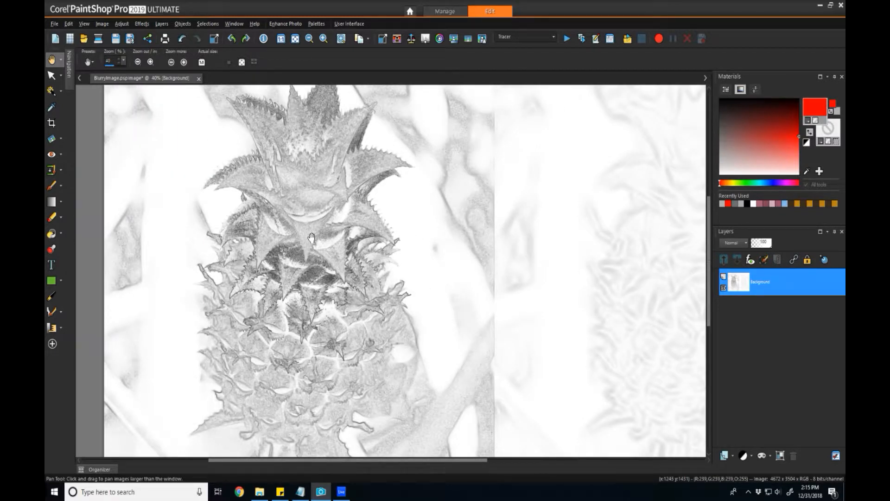
pyautogui.moveTo(420, 234); pyautogui.dragTo(194, 232)
pyautogui.moveTo(331, 227); pyautogui.dragTo(306, 227)
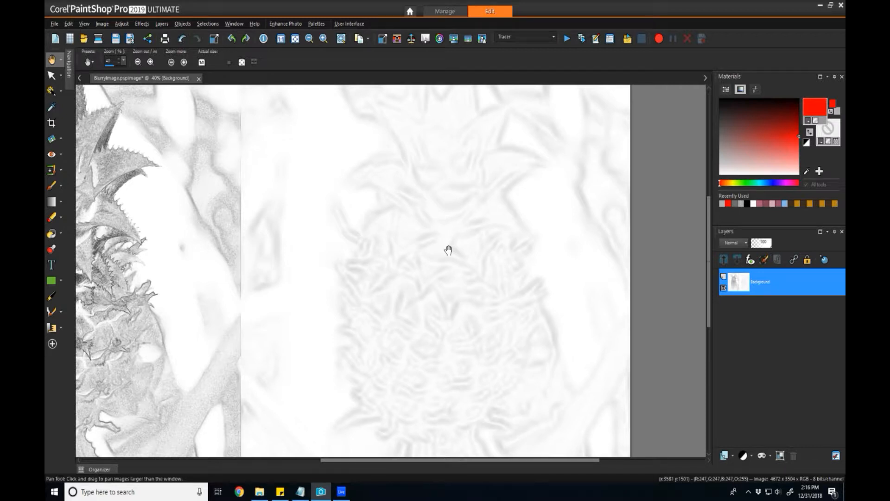
pyautogui.scroll(-2, 326, 279)
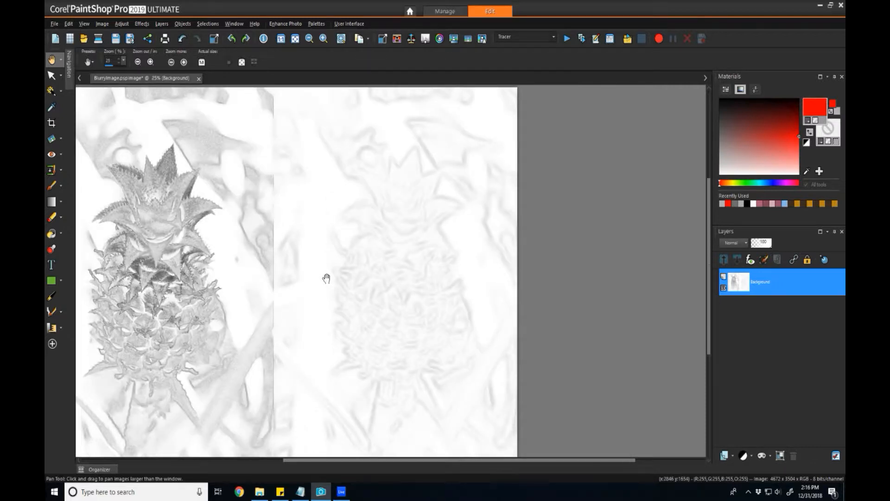
pyautogui.scroll(-1, 326, 278)
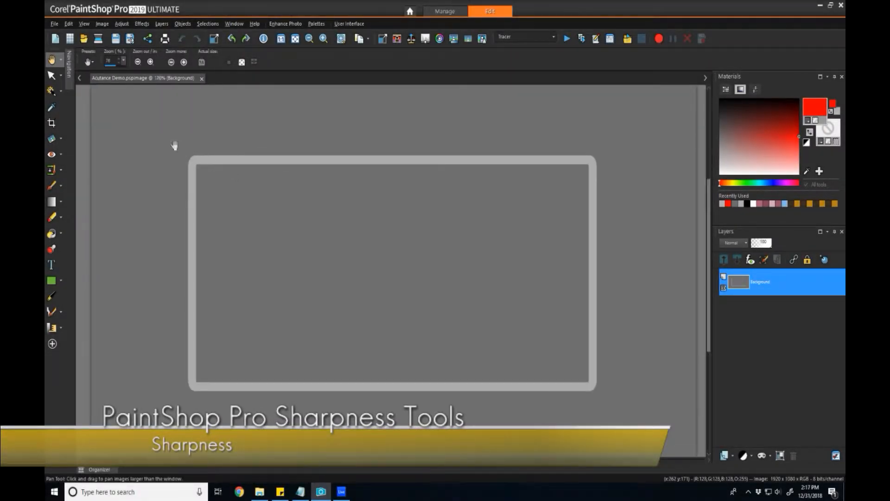
pyautogui.scroll(2, 174, 143)
pyautogui.scroll(2, 189, 169)
pyautogui.scroll(2, 200, 156)
pyautogui.scroll(2, 210, 136)
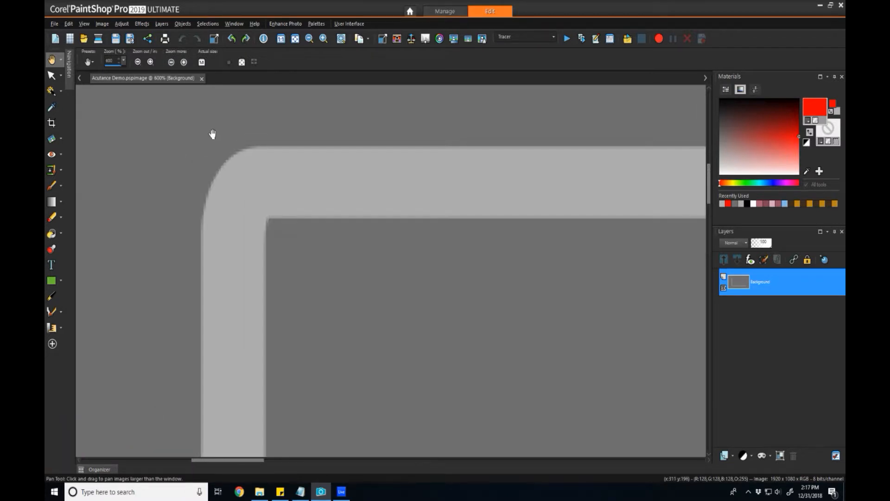
pyautogui.scroll(2, 212, 134)
pyautogui.scroll(1, 217, 179)
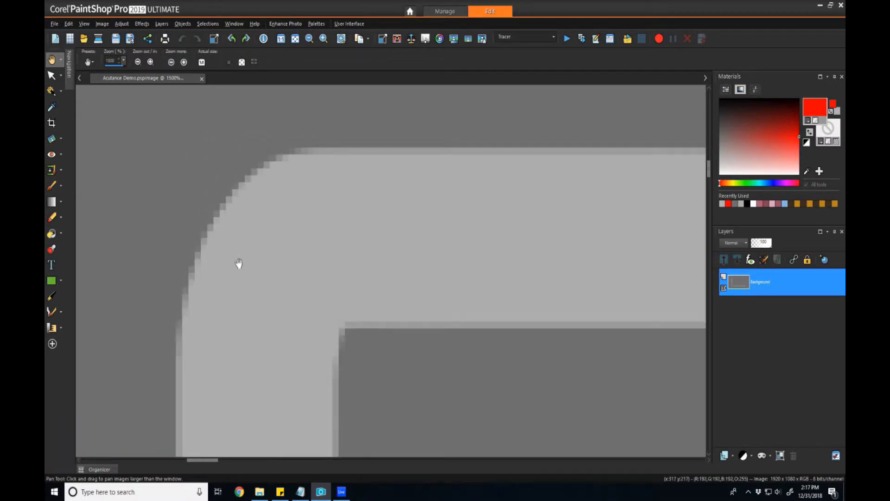
pyautogui.scroll(1, 299, 341)
pyautogui.scroll(1, 334, 376)
pyautogui.scroll(1, 348, 349)
pyautogui.scroll(1, 313, 306)
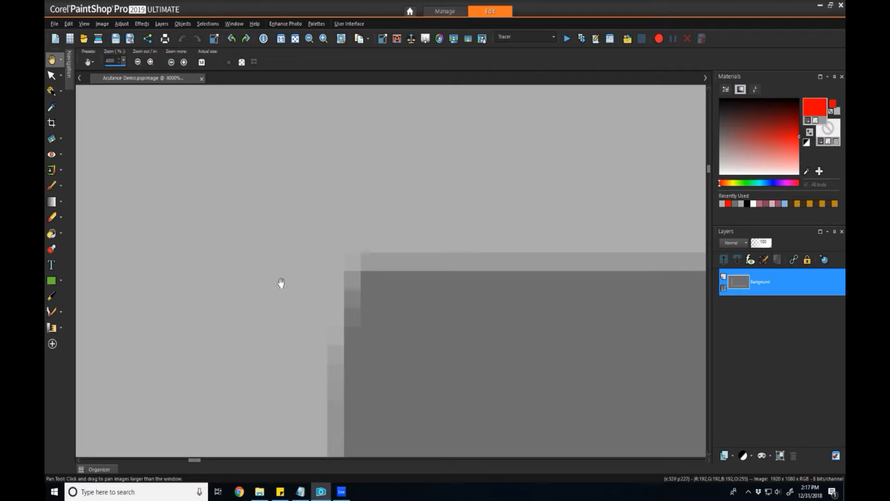
pyautogui.moveTo(709, 170); pyautogui.dragTo(709, 171)
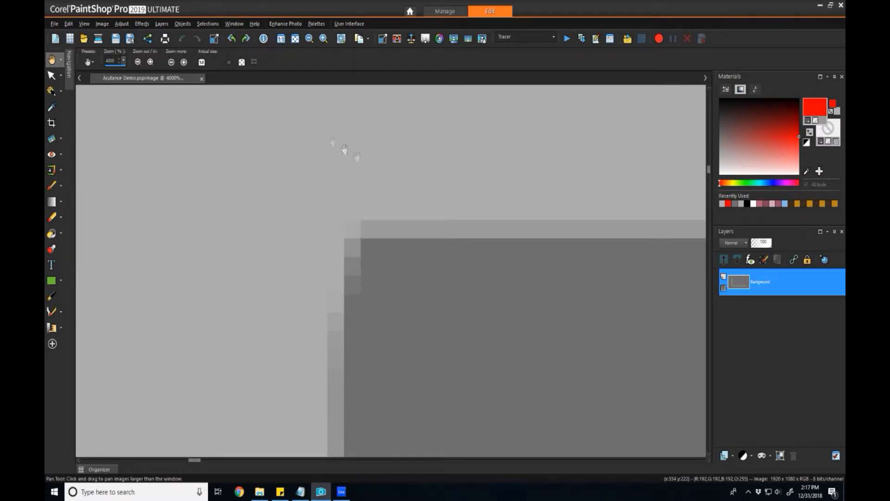
# - Sharpen the grey rectangle, sample its edge pixels with the Dropper, then undo the sharpening
pyautogui.click(122, 23)
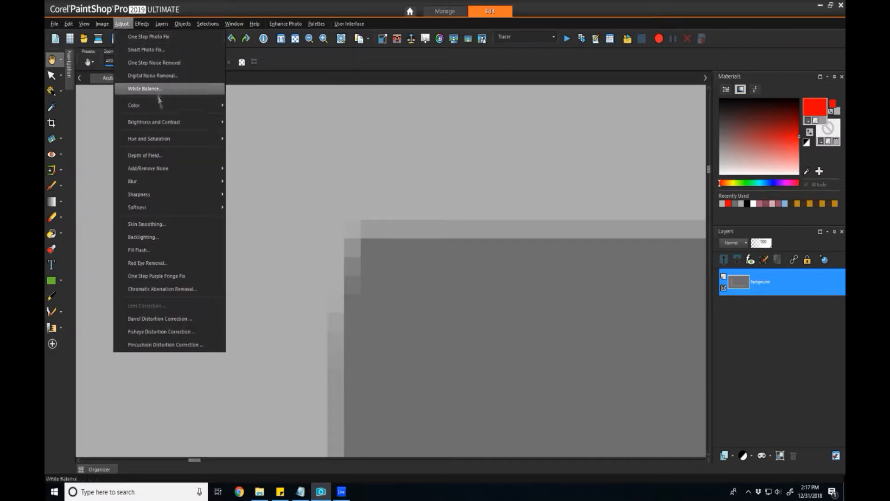
pyautogui.moveTo(169, 195)
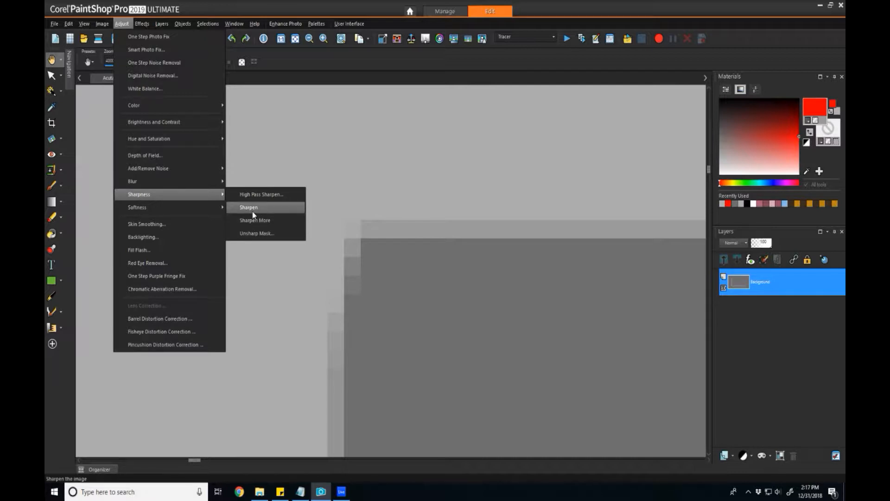
pyautogui.click(253, 212)
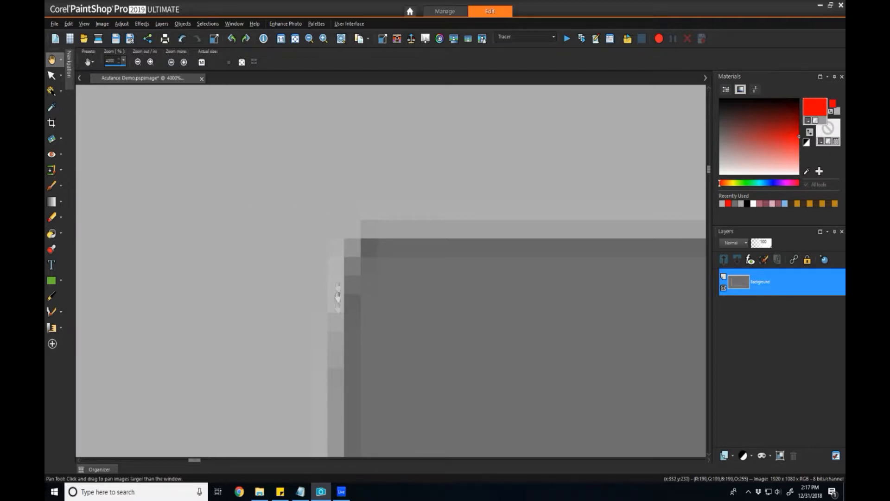
pyautogui.click(52, 108)
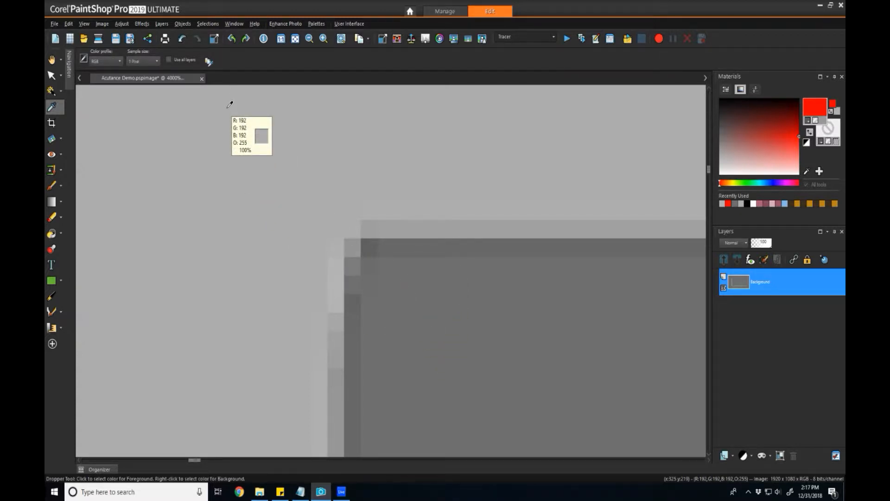
pyautogui.press('a')
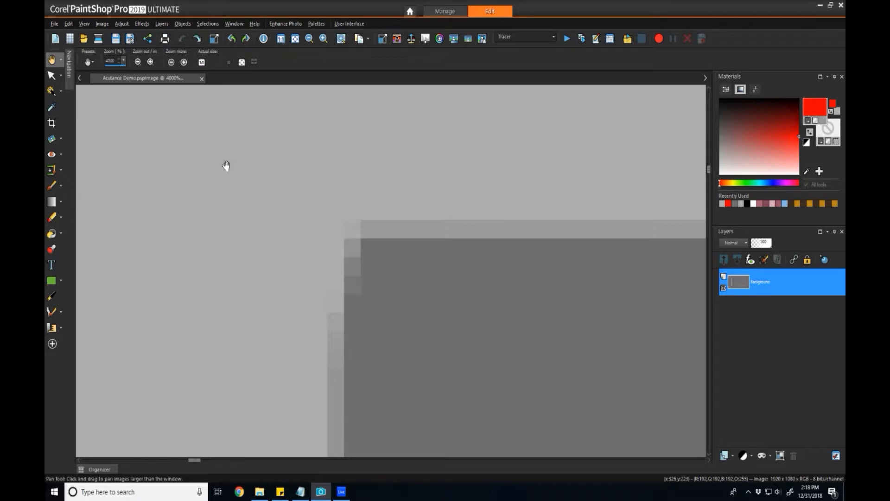
pyautogui.click(122, 23)
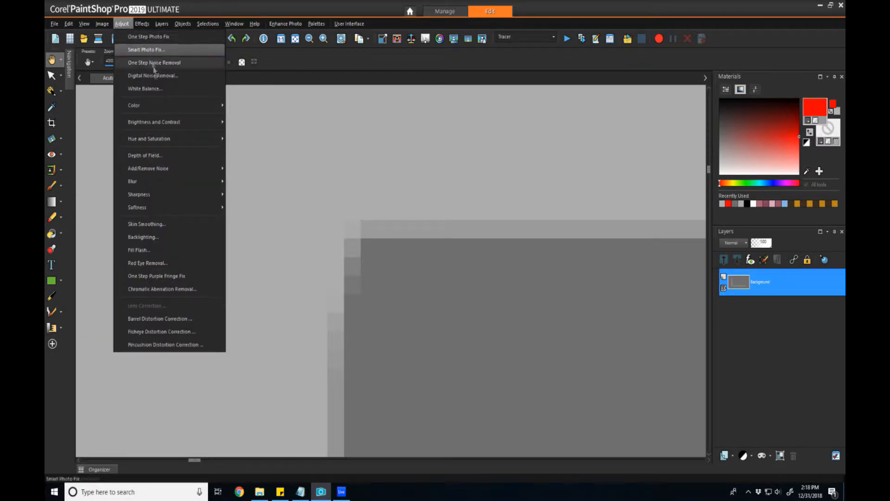
pyautogui.moveTo(170, 195)
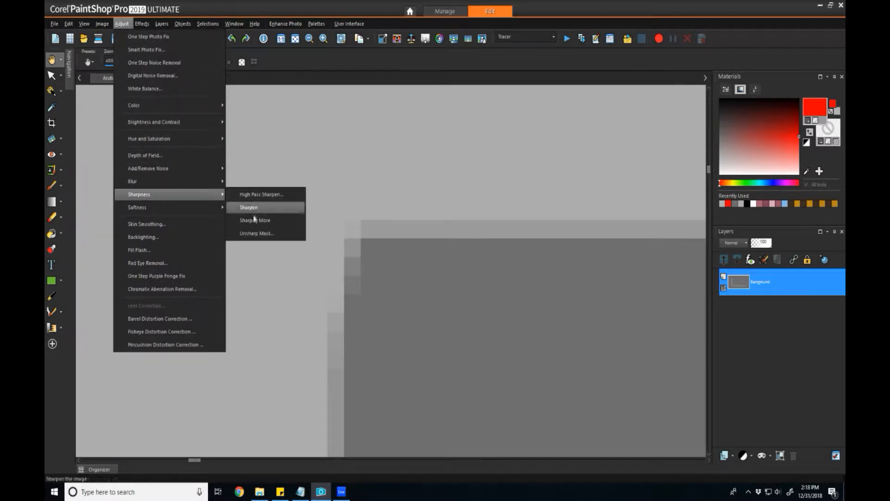
# - Apply Sharpen More to the grey rectangle and sample pixel values across the edge
pyautogui.click(253, 219)
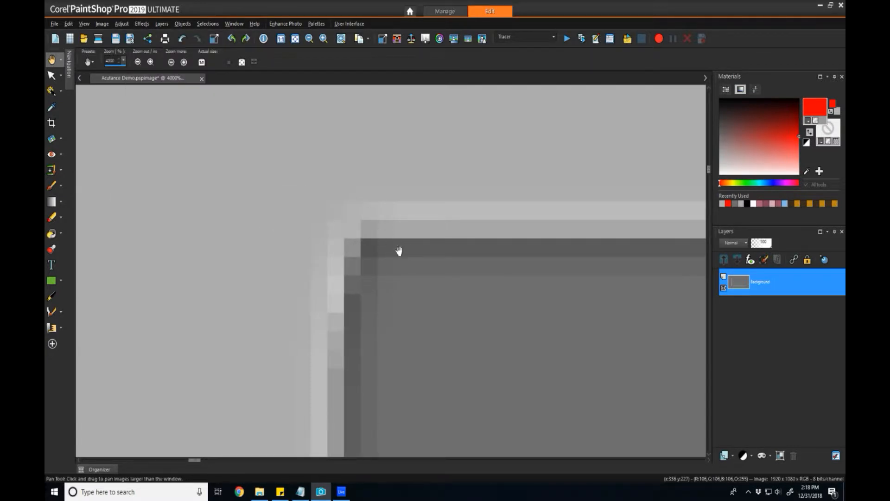
pyautogui.click(50, 107)
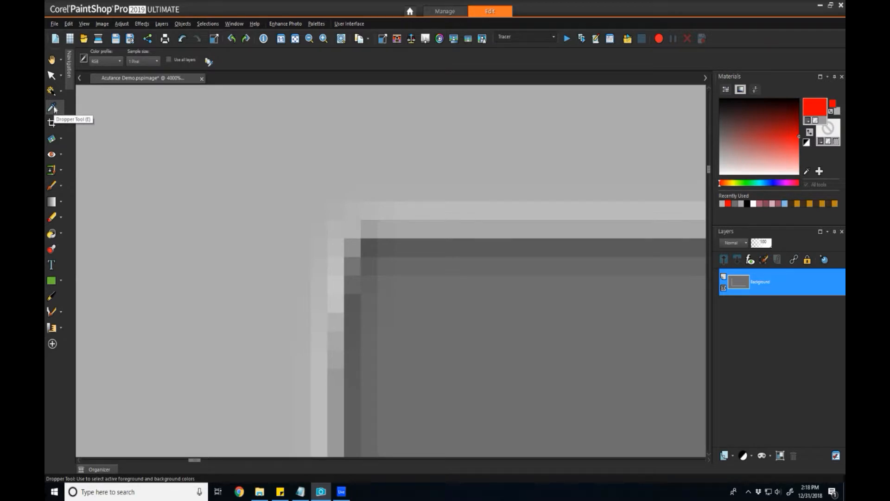
# - Apply High Pass Sharpen at radius 1, strength 100, keeping the Hard Light blend mode
pyautogui.click(122, 23)
pyautogui.moveTo(139, 194)
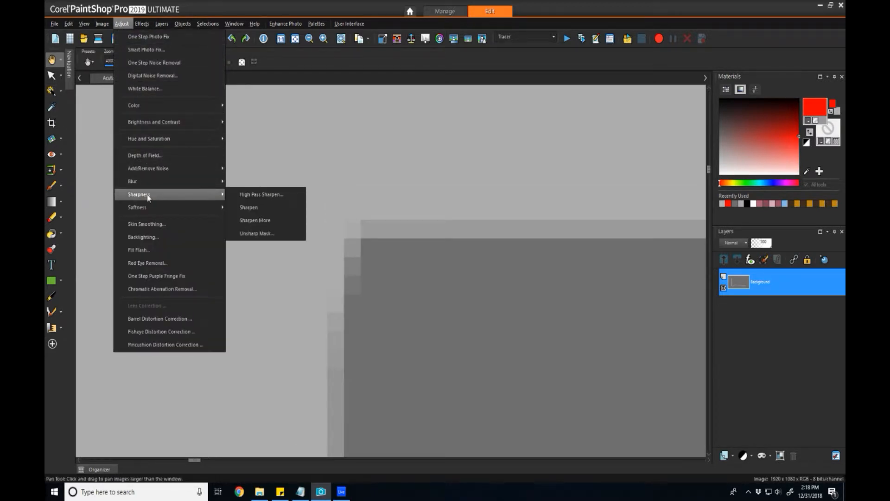
pyautogui.click(252, 195)
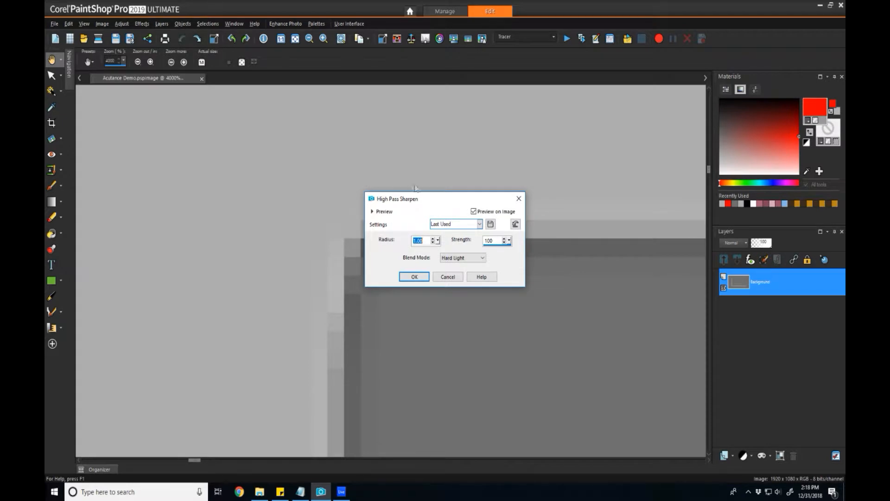
pyautogui.moveTo(431, 201); pyautogui.dragTo(509, 150)
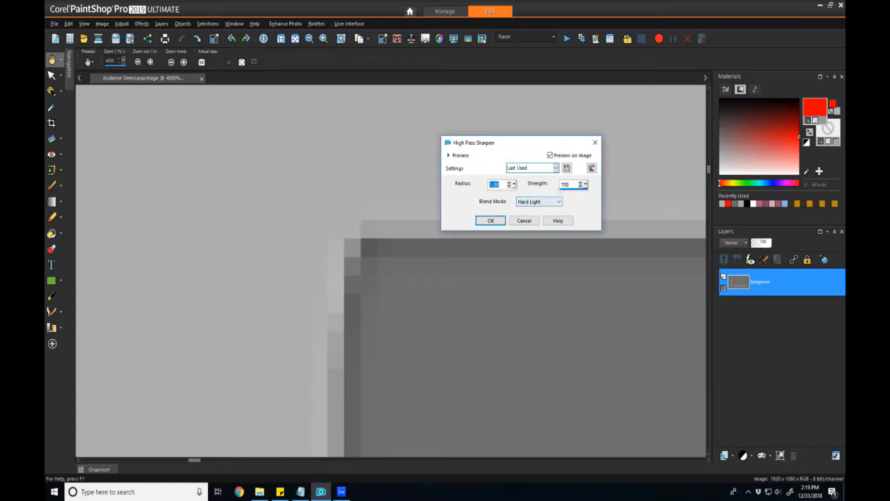
pyautogui.click(536, 201)
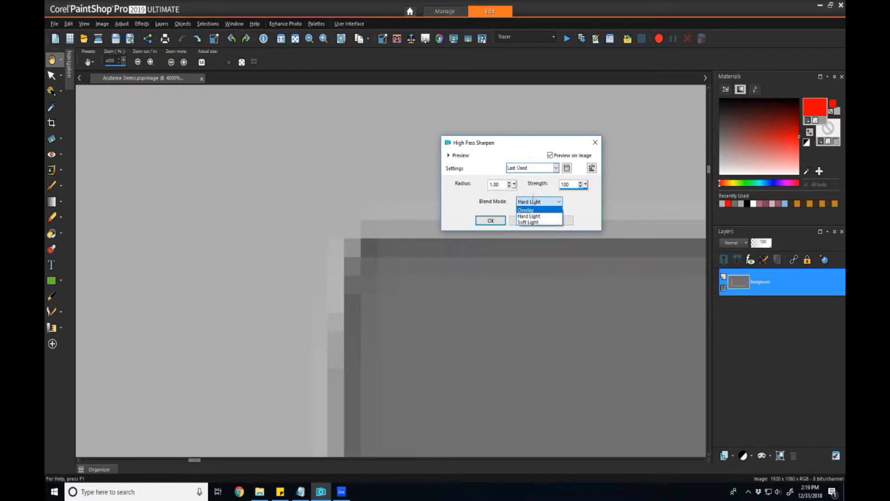
pyautogui.click(545, 194)
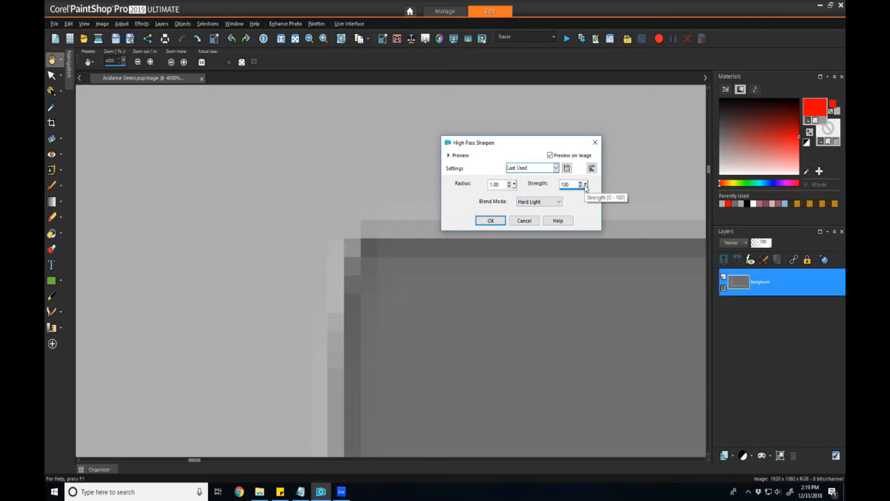
pyautogui.click(557, 202)
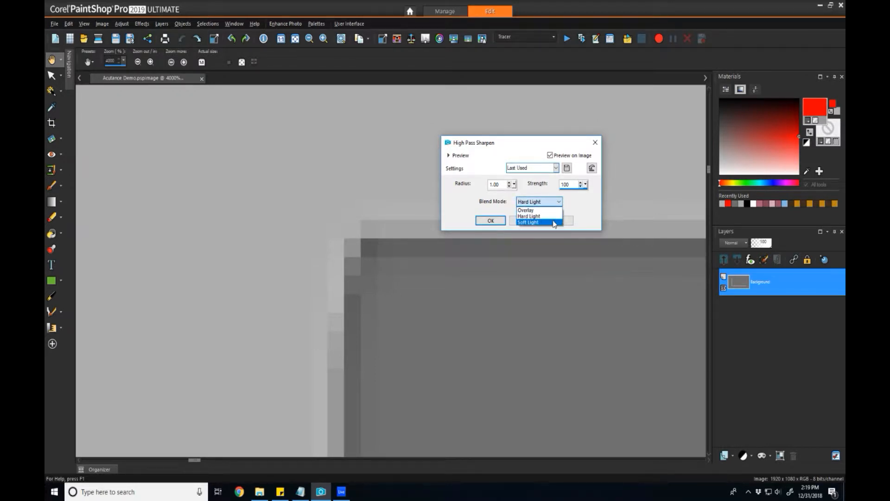
pyautogui.click(577, 207)
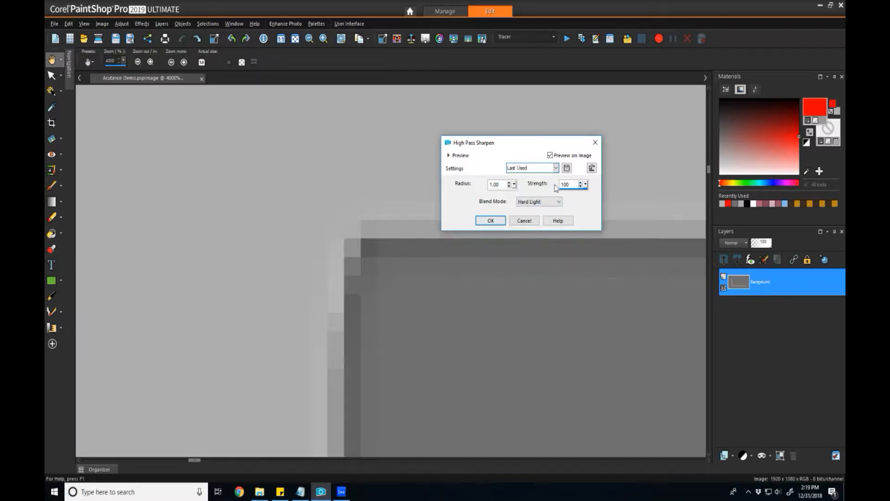
pyautogui.click(491, 221)
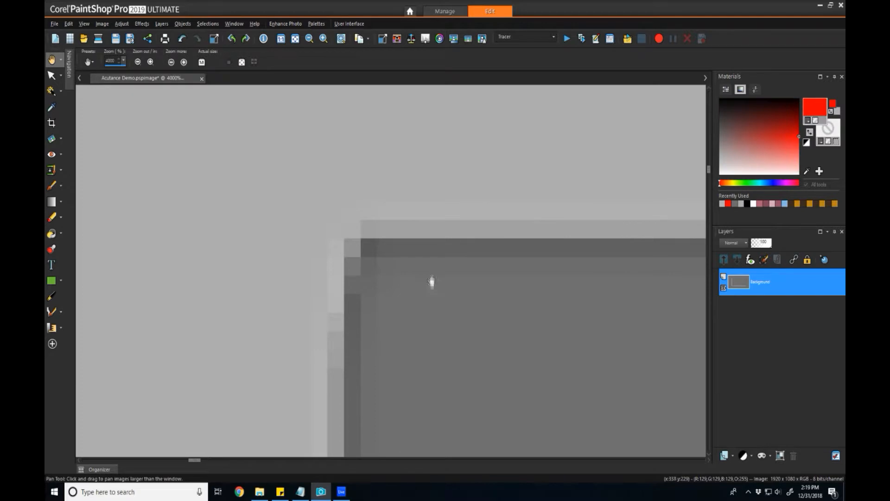
# - Sample the high-pass edge pixels with the Dropper, then undo the High Pass Sharpen
pyautogui.click(51, 106)
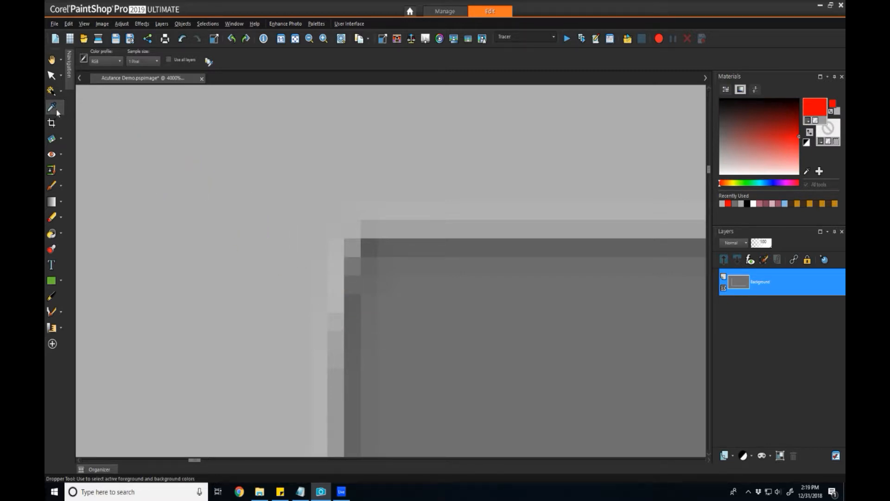
pyautogui.click(50, 60)
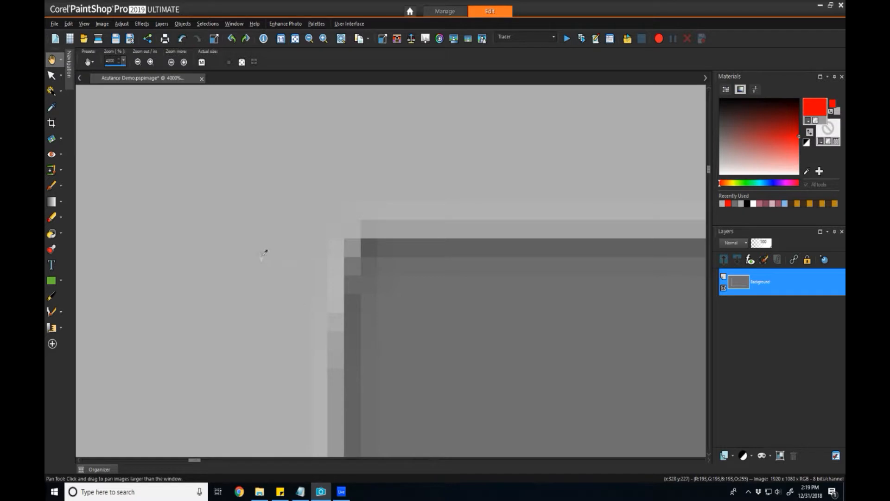
pyautogui.hotkey('ctrl', 'z')
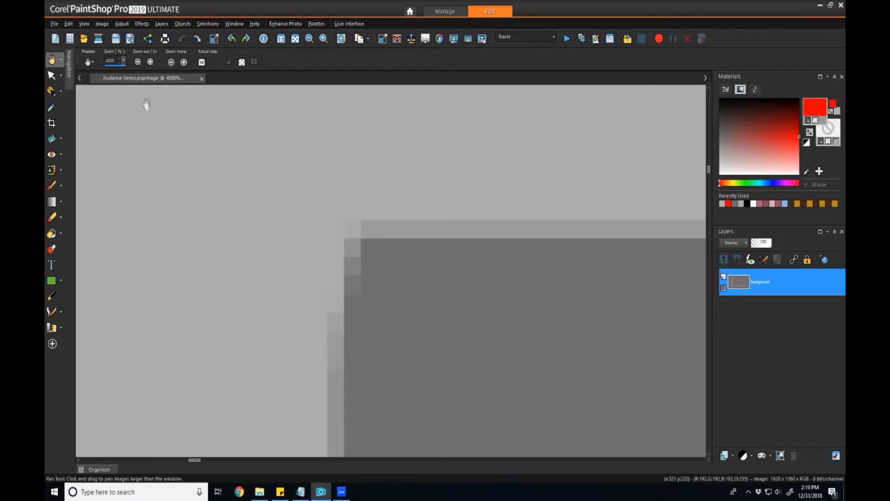
pyautogui.click(122, 23)
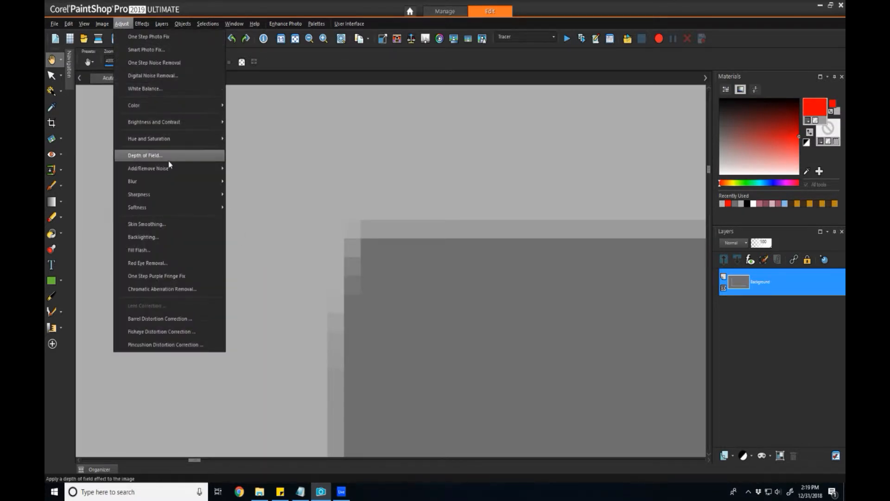
pyautogui.moveTo(139, 194)
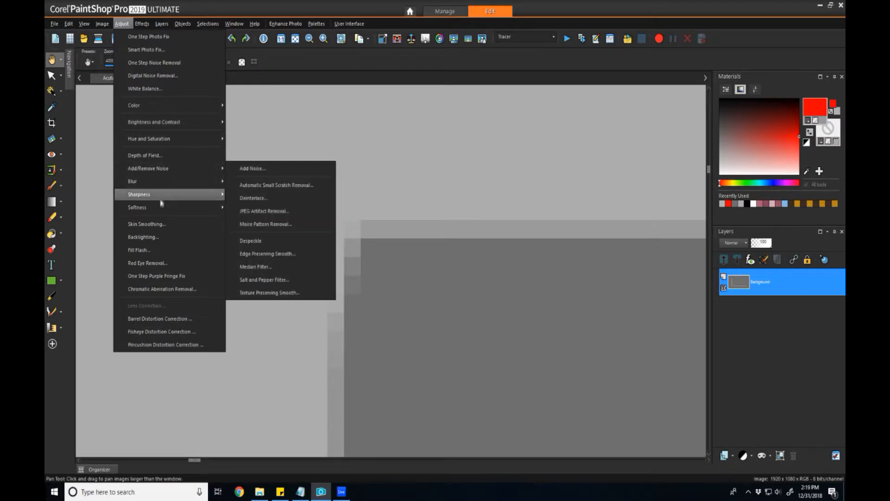
pyautogui.click(253, 199)
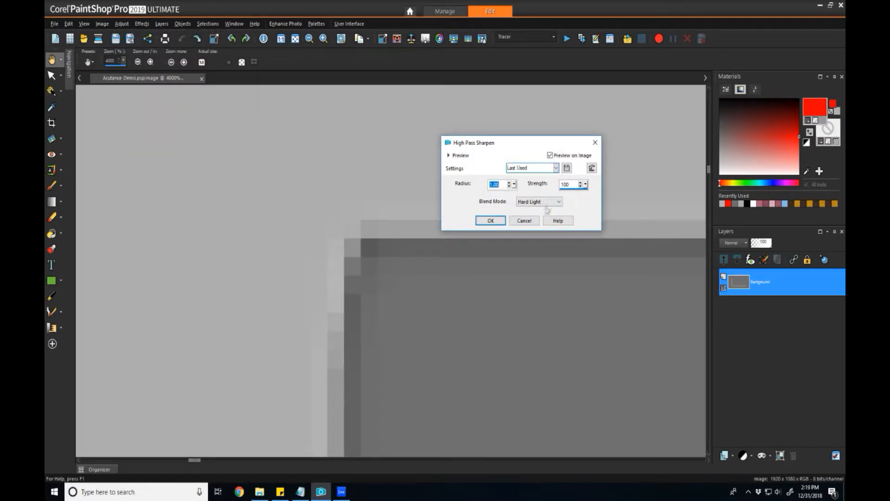
pyautogui.click(509, 182)
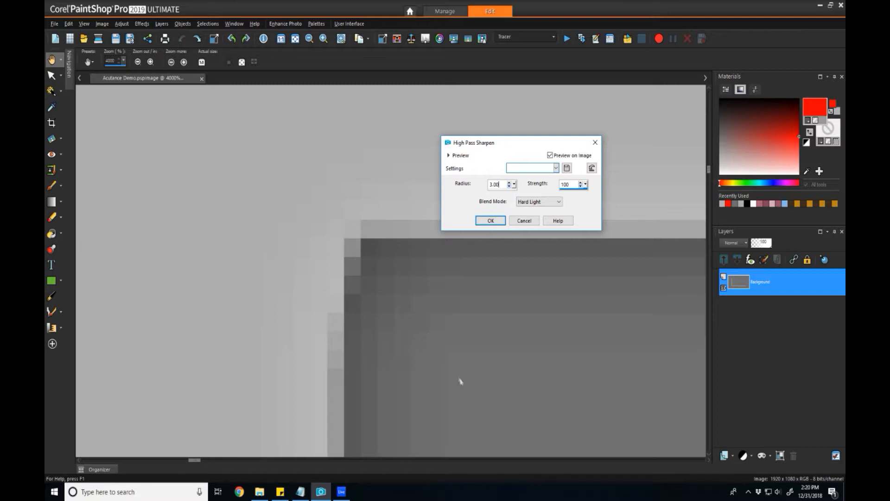
pyautogui.click(510, 181)
pyautogui.click(524, 221)
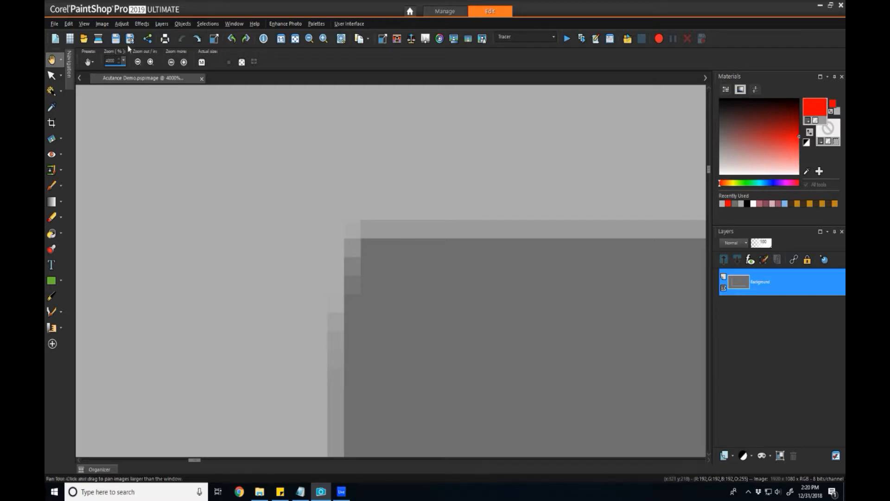
# - Bring up the Unsharp Mask settings and reset them to defaults
pyautogui.click(123, 23)
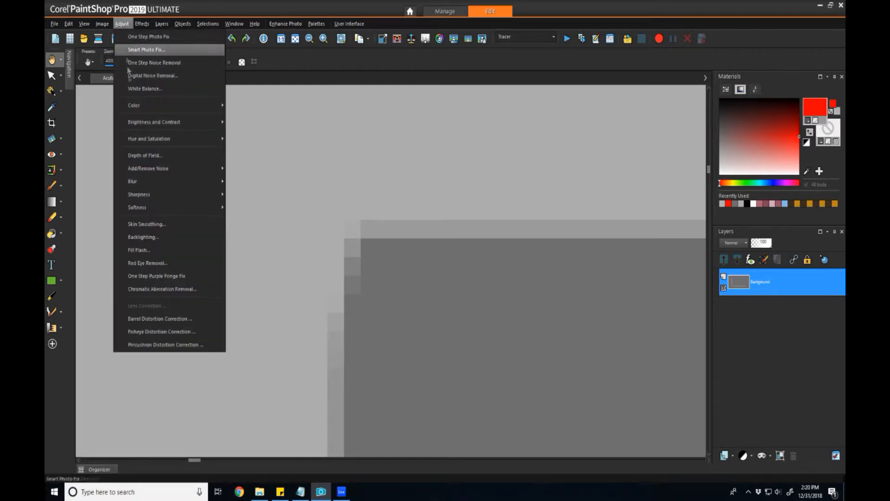
pyautogui.moveTo(167, 195)
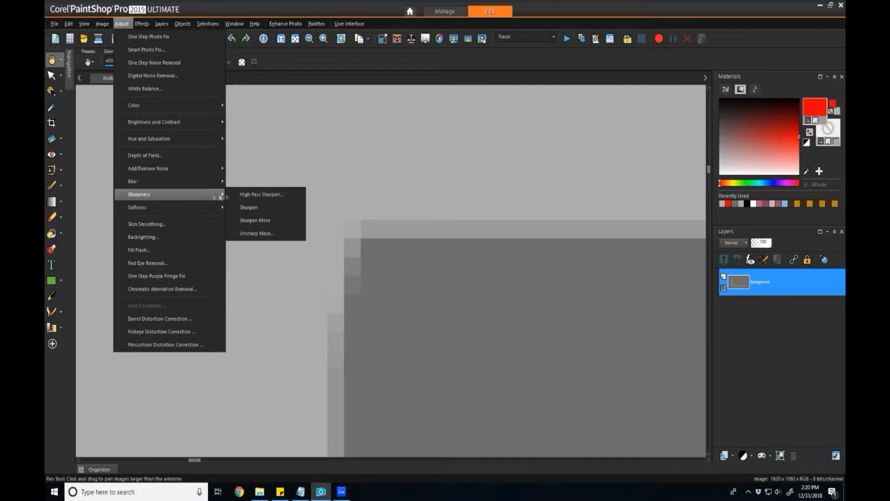
pyautogui.click(253, 233)
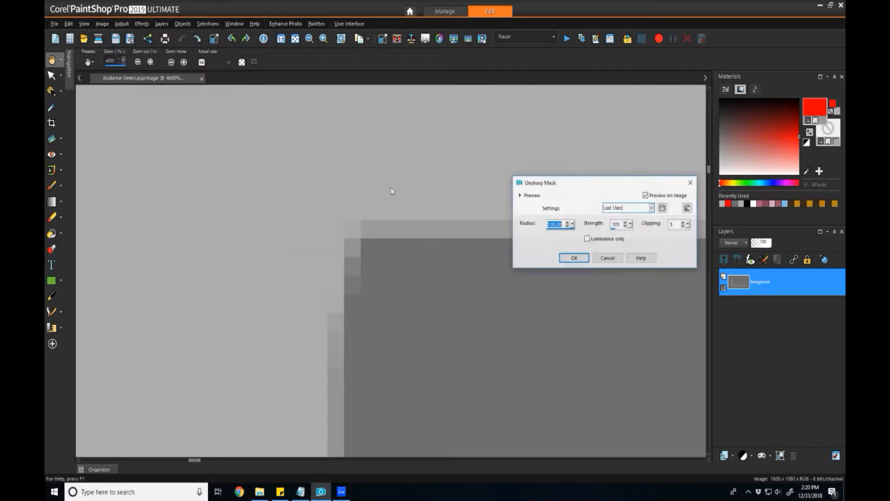
pyautogui.click(687, 208)
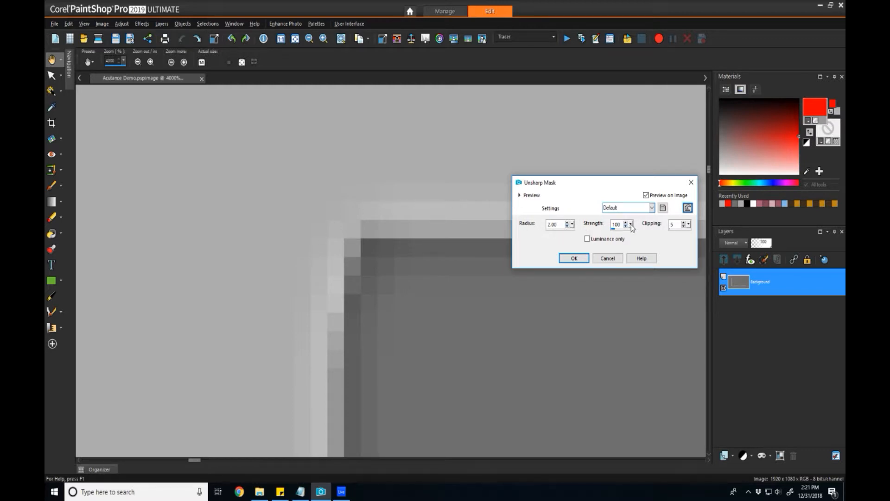
# - Apply Unsharp Mask to the grey frame with strength 426 and radius 5.00
pyautogui.moveTo(630, 224); pyautogui.dragTo(632, 249)
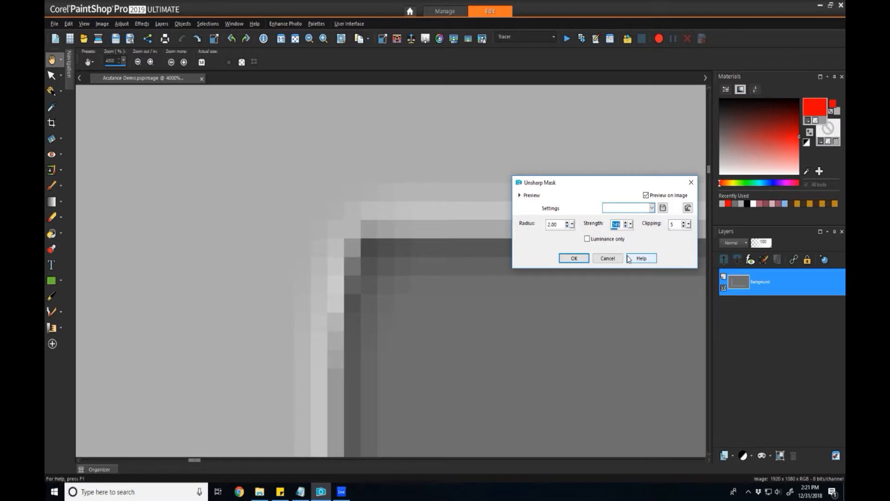
pyautogui.moveTo(631, 224); pyautogui.dragTo(642, 232)
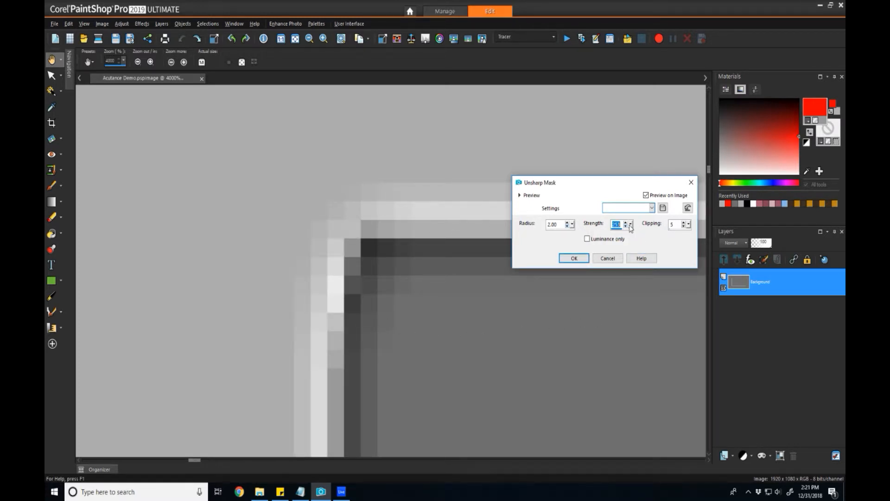
pyautogui.moveTo(630, 226); pyautogui.dragTo(643, 232)
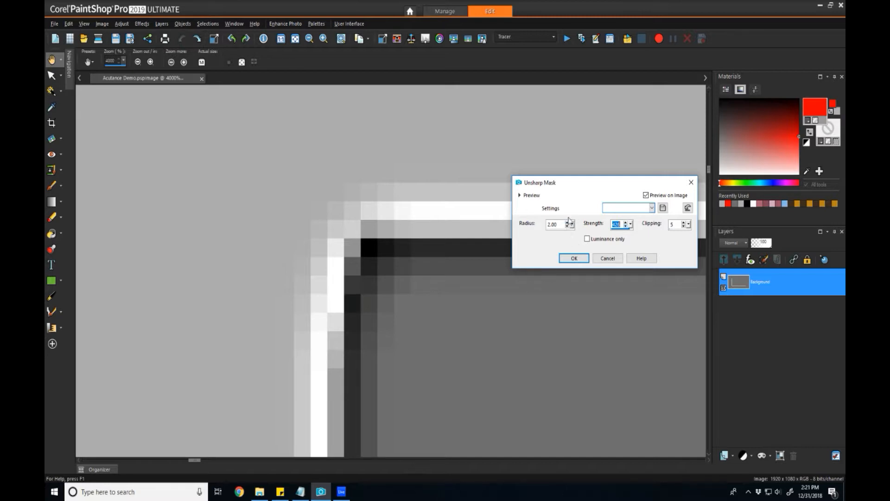
pyautogui.click(567, 222)
pyautogui.click(567, 222)
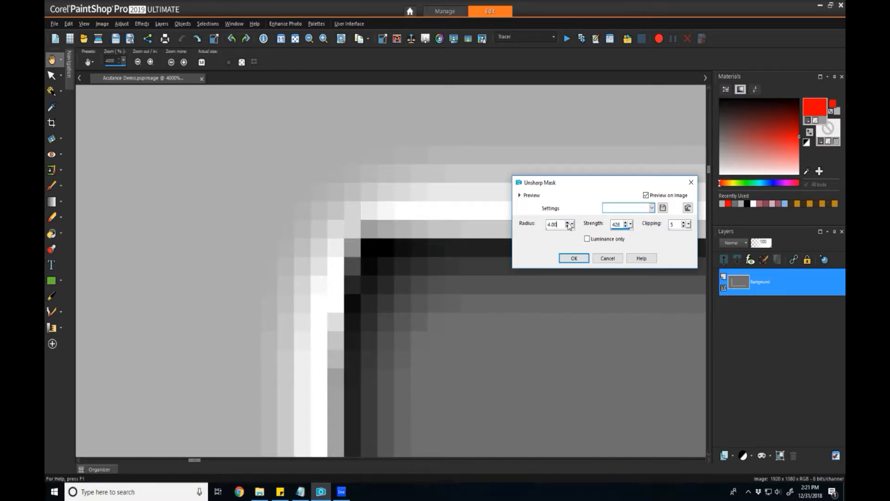
pyautogui.click(567, 222)
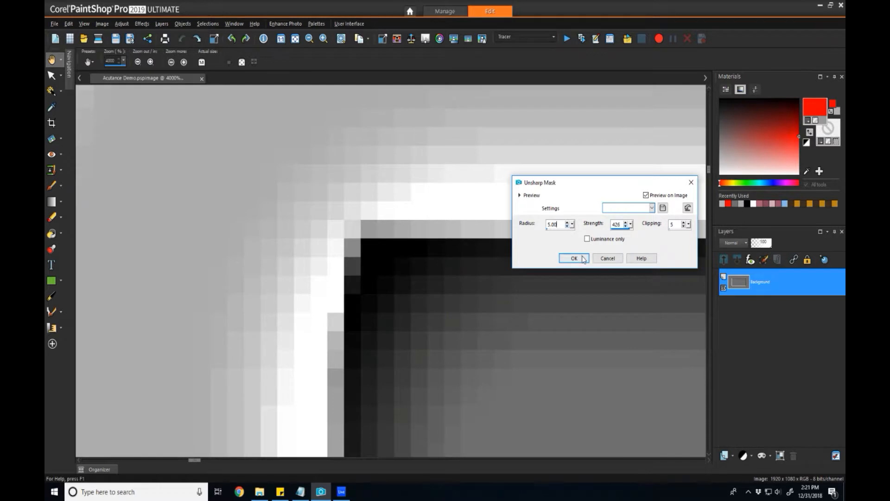
pyautogui.click(574, 258)
pyautogui.scroll(-2, 359, 259)
pyautogui.scroll(-1, 362, 258)
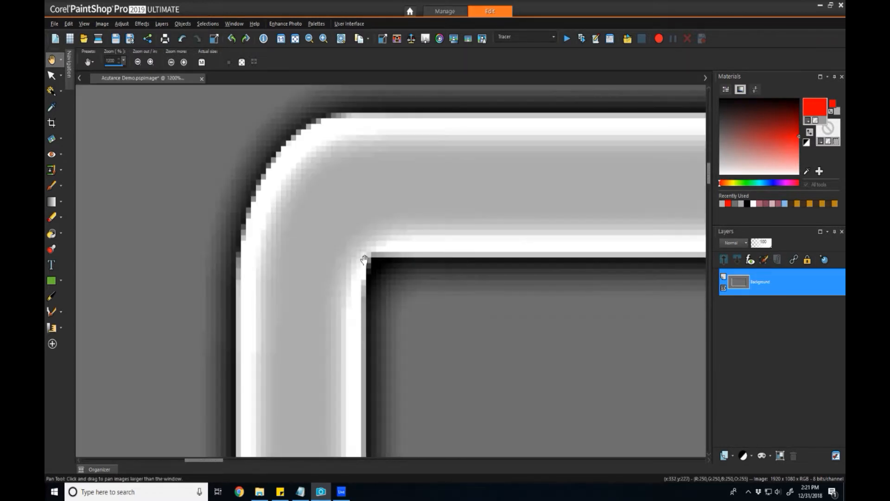
pyautogui.scroll(-2, 363, 259)
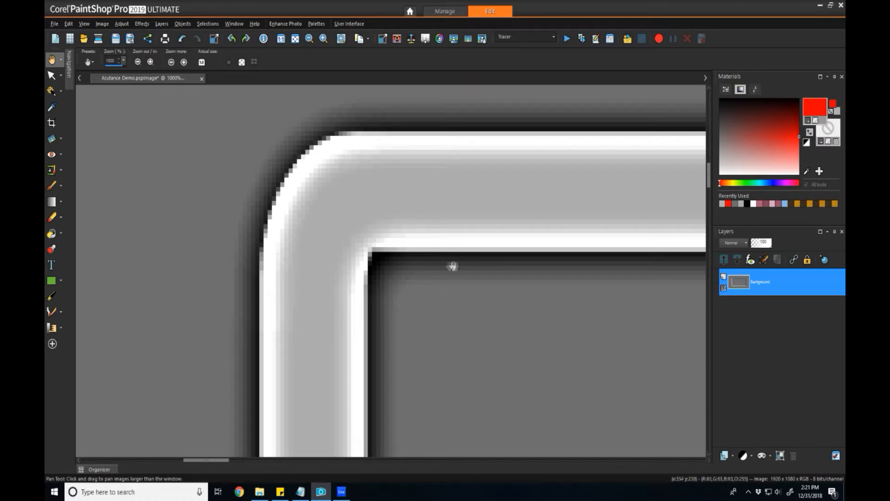
pyautogui.scroll(-2, 398, 300)
pyautogui.scroll(-2, 399, 302)
pyautogui.scroll(-2, 399, 303)
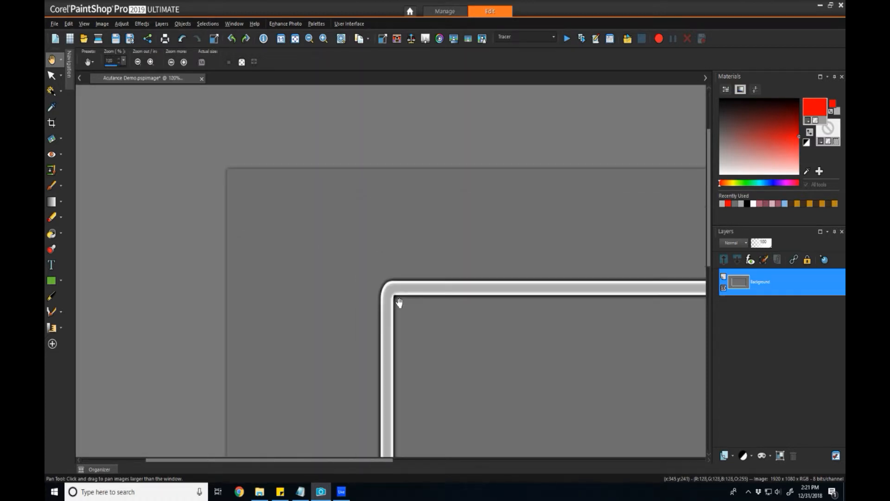
pyautogui.scroll(-3, 400, 303)
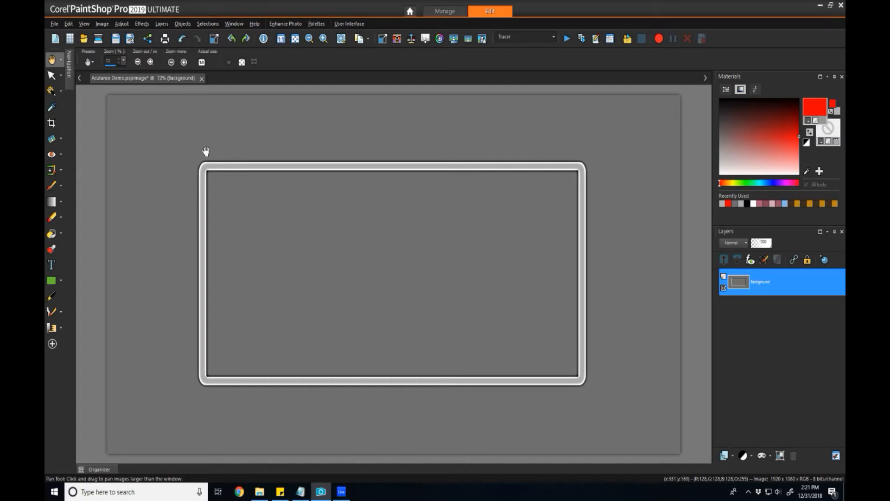
pyautogui.scroll(3, 190, 162)
pyautogui.scroll(3, 213, 174)
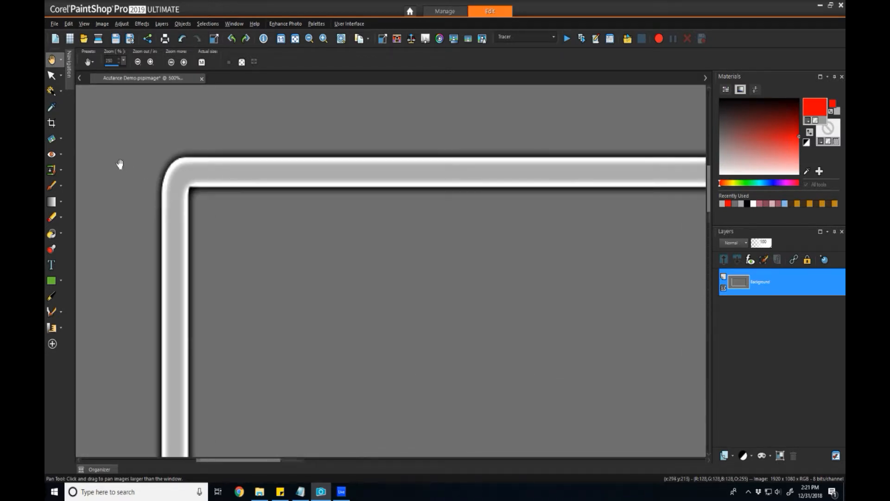
pyautogui.scroll(2, 124, 165)
pyautogui.scroll(2, 193, 173)
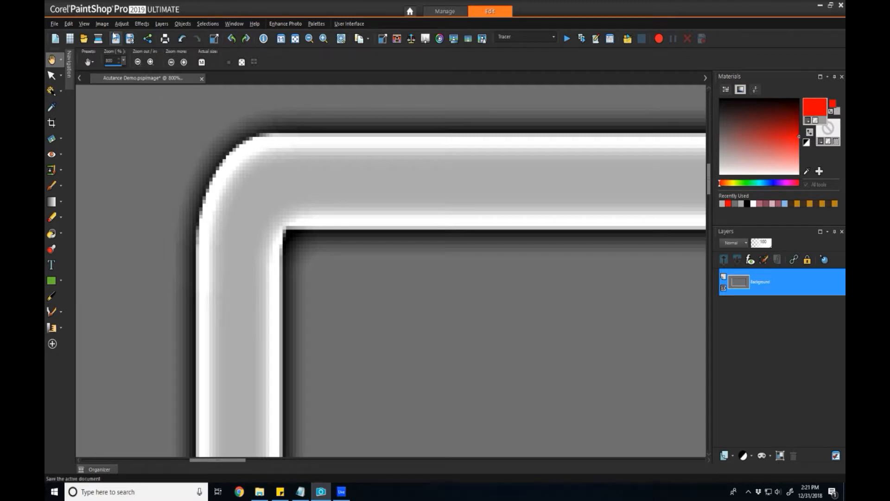
# - Undo the Unsharp Mask and bring up the image adjustments list again
pyautogui.hotkey('ctrl', 'z')
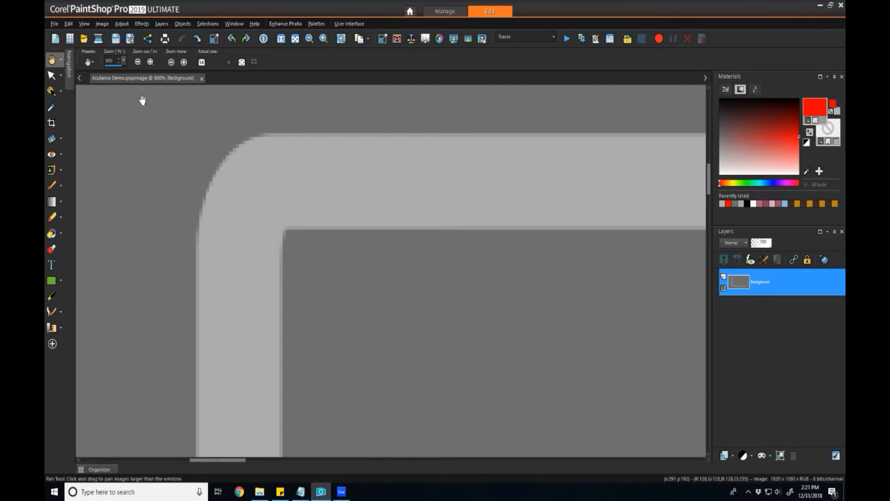
pyautogui.scroll(1, 140, 109)
pyautogui.scroll(1, 142, 111)
pyautogui.click(121, 24)
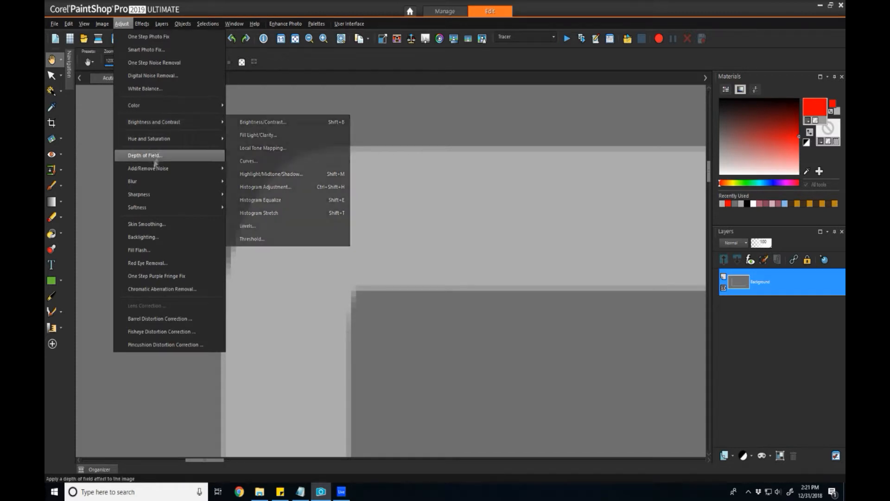
pyautogui.moveTo(169, 194)
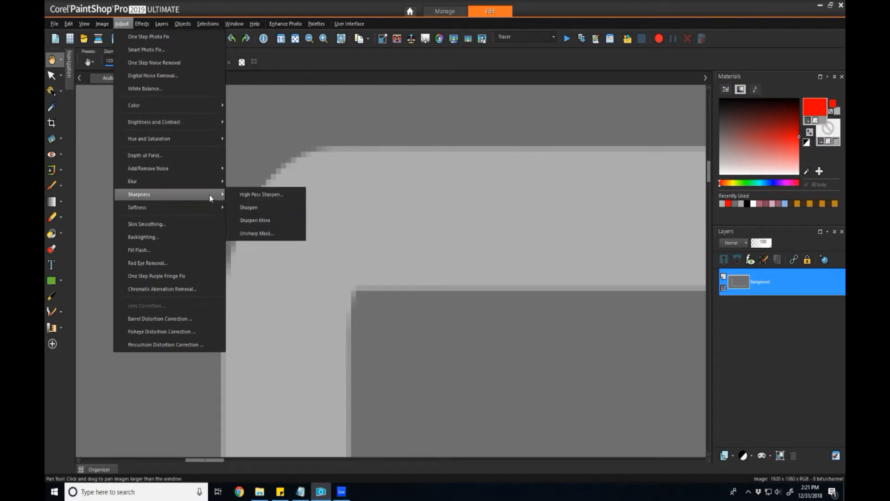
# - Reset Unsharp Mask to defaults, cancel it unapplied, and sample the inner gray as 128 with the Dropper
pyautogui.click(244, 233)
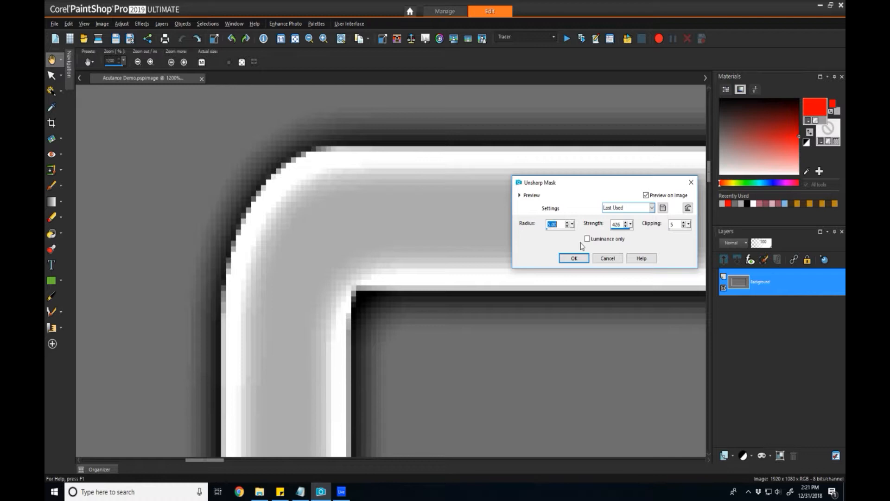
pyautogui.click(687, 208)
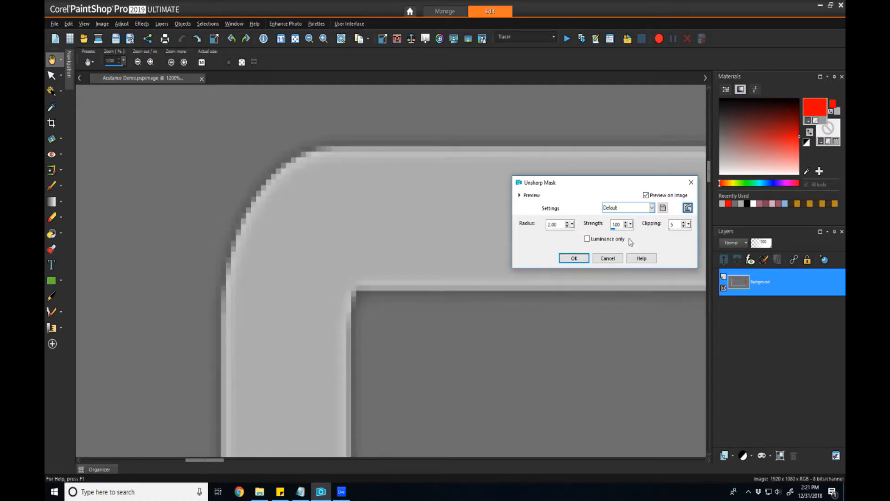
pyautogui.click(669, 226)
pyautogui.click(608, 258)
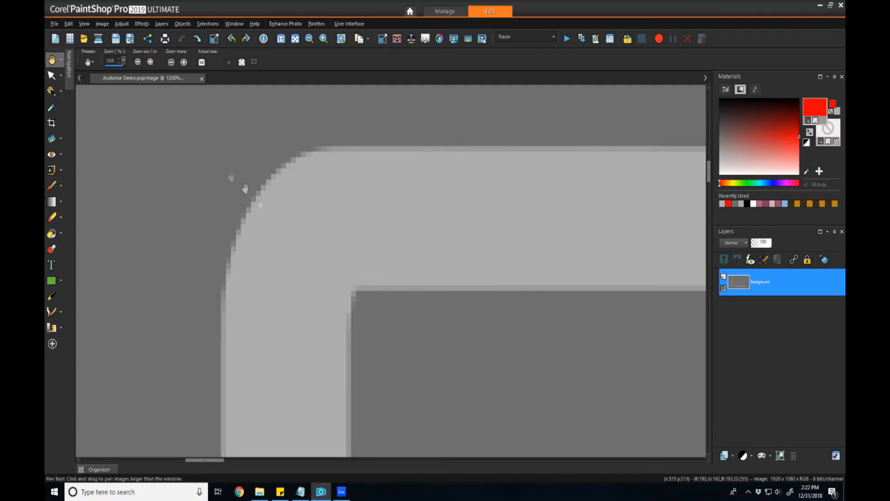
pyautogui.click(60, 109)
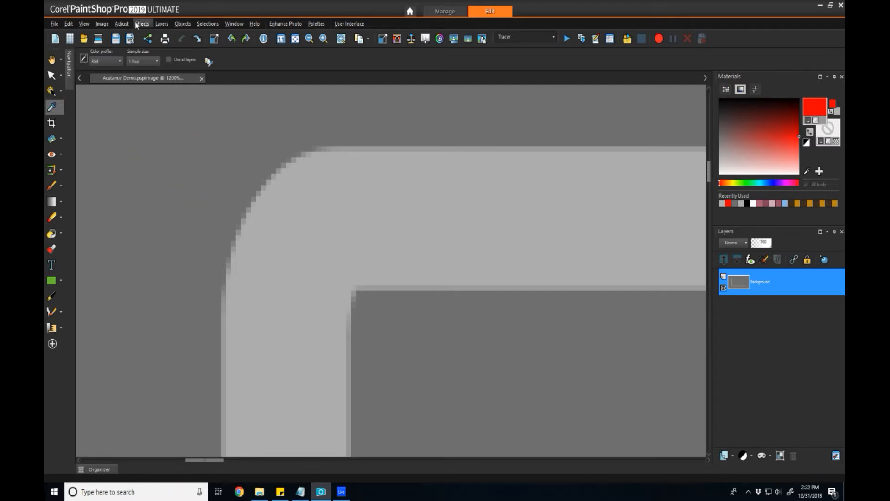
# - Reopen Unsharp Mask from Adjust > Sharpness and raise clipping to 72
pyautogui.click(121, 23)
pyautogui.moveTo(139, 194)
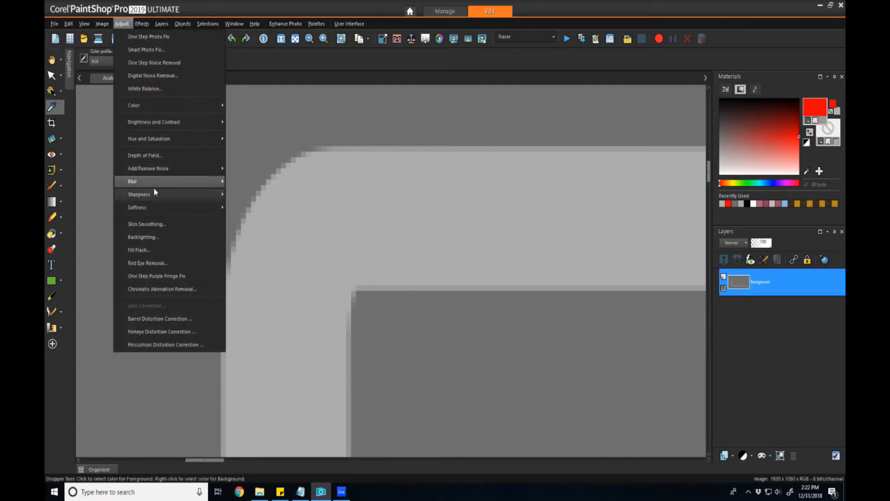
pyautogui.click(257, 232)
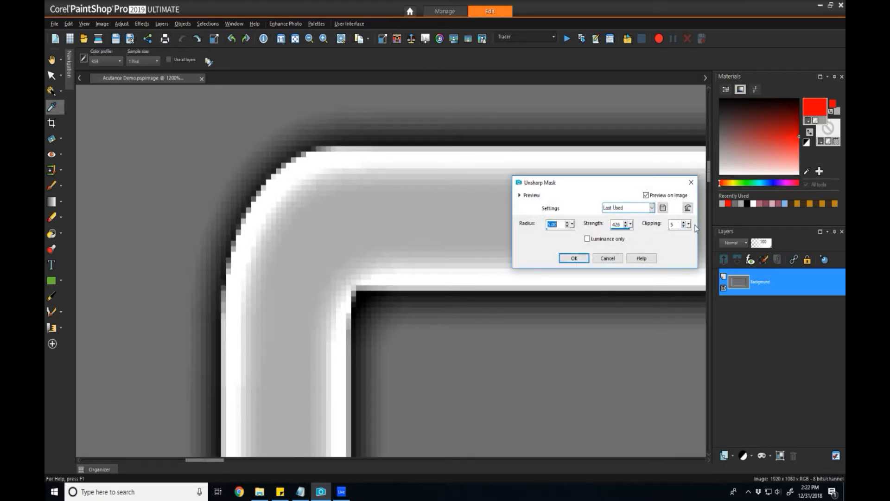
pyautogui.moveTo(689, 224); pyautogui.dragTo(719, 227)
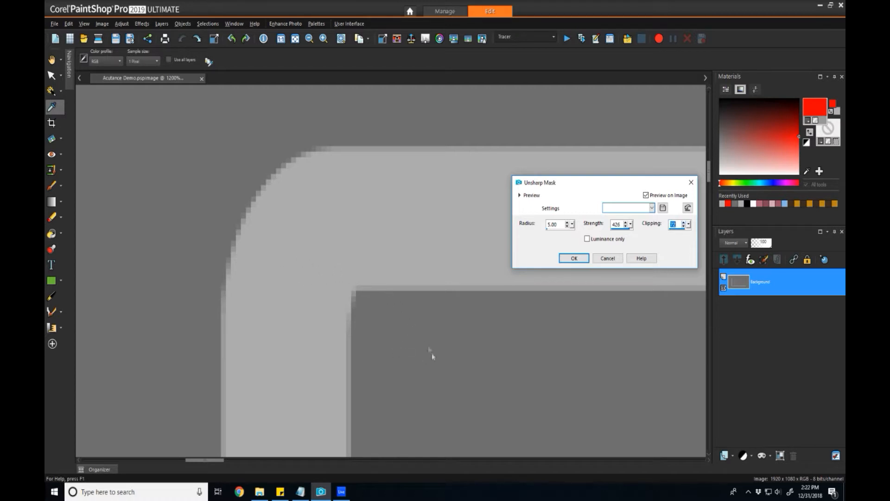
# - Lower clipping to 59, then 13, and clear the field to enter 5 again
pyautogui.click(689, 227)
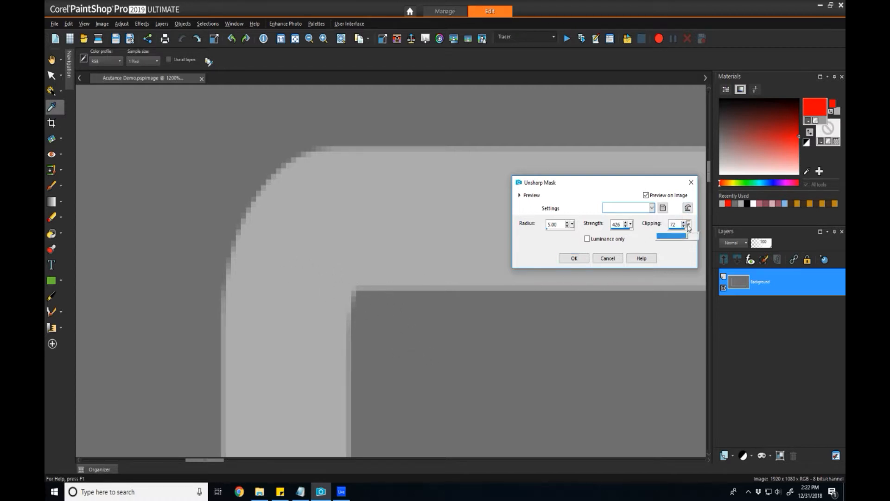
pyautogui.moveTo(688, 227); pyautogui.dragTo(679, 236)
pyautogui.click(686, 230)
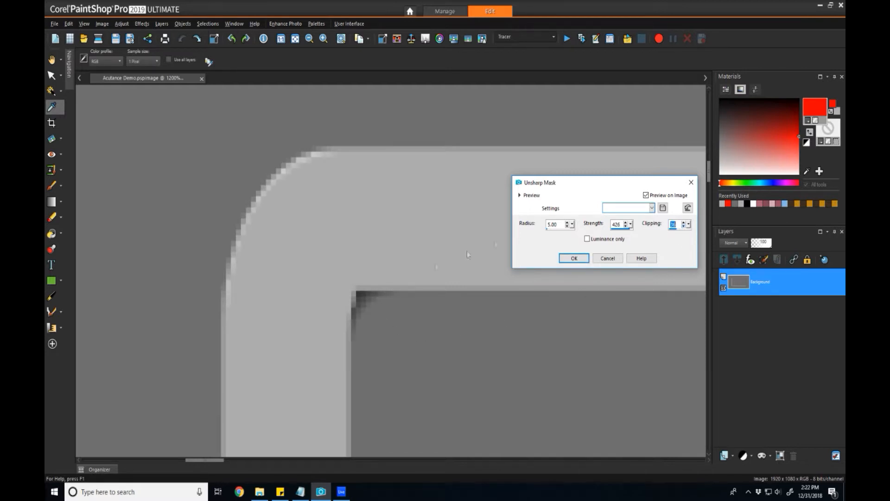
pyautogui.moveTo(689, 227); pyautogui.dragTo(673, 252)
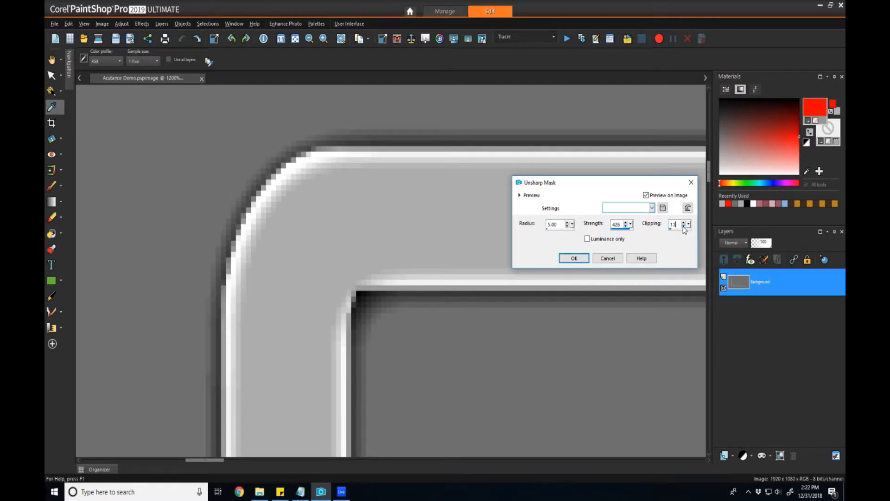
pyautogui.press('BackSpace')
pyautogui.press('BackSpace')
pyautogui.write('8')
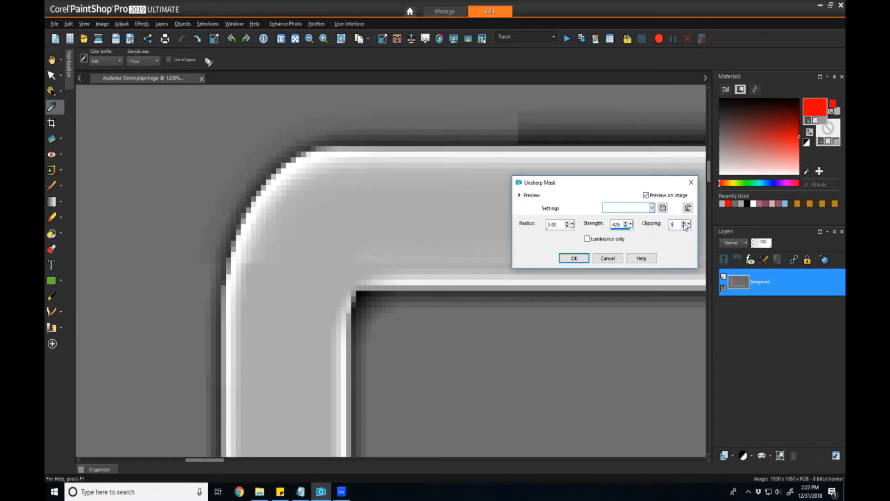
pyautogui.write('115')
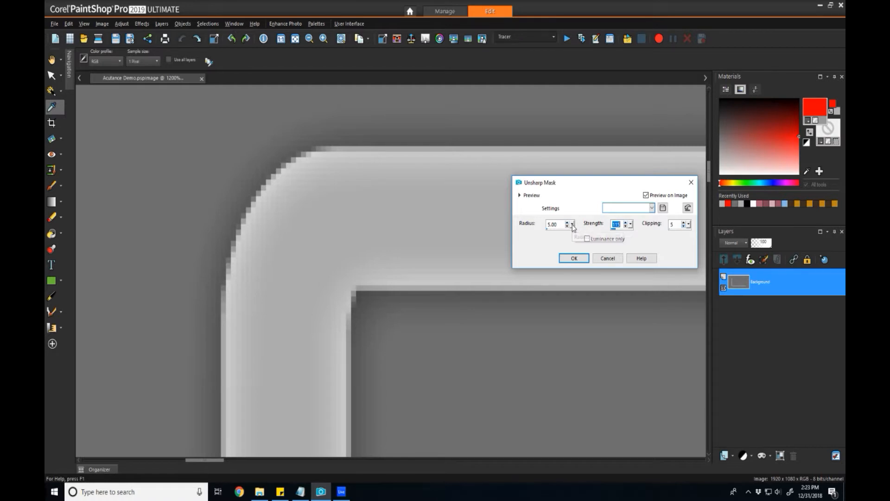
# - Raise the Unsharp Mask radius to 100 and turn off the on-image preview
pyautogui.moveTo(573, 226); pyautogui.dragTo(622, 225)
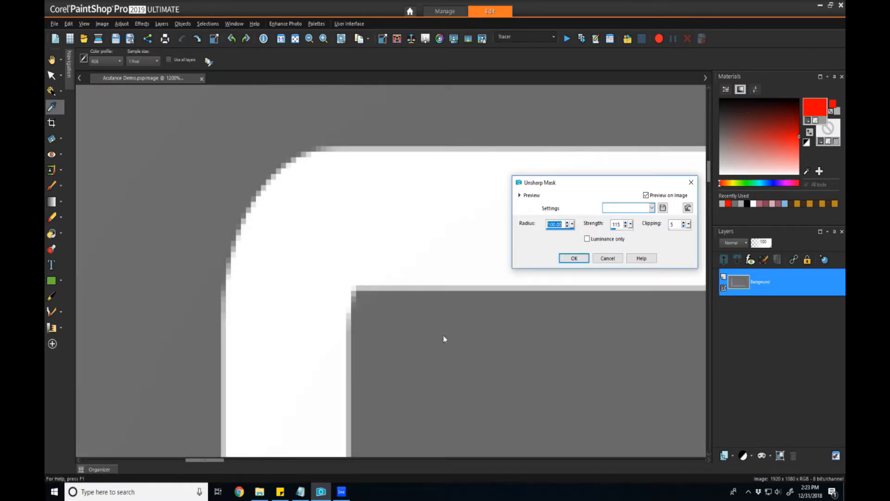
pyautogui.scroll(-1, 440, 337)
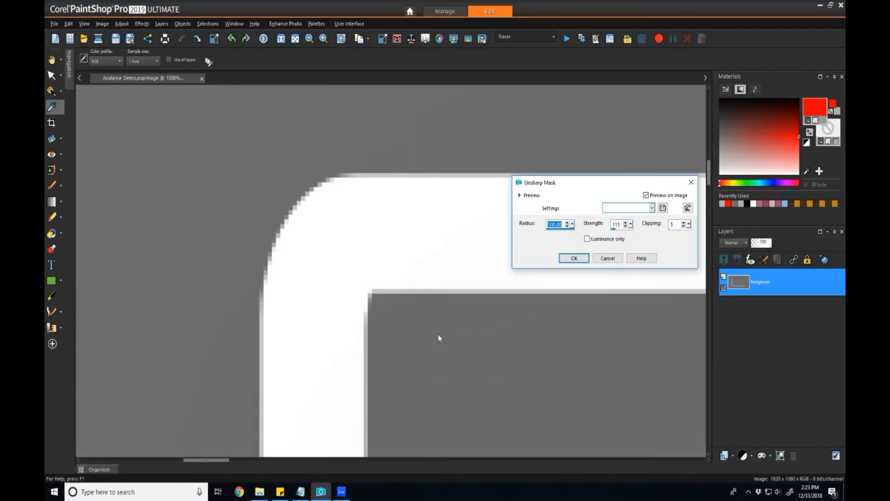
pyautogui.scroll(-2, 438, 335)
pyautogui.scroll(-2, 416, 340)
pyautogui.scroll(-3, 459, 347)
pyautogui.scroll(-1, 459, 350)
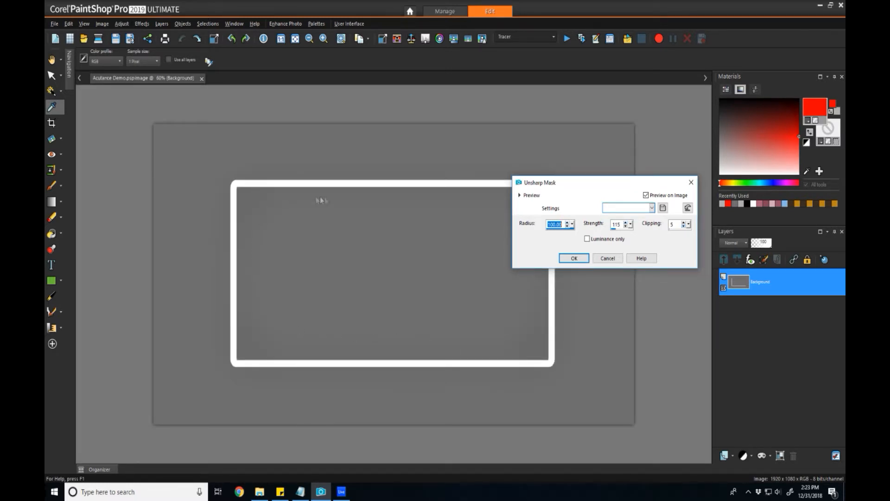
pyautogui.click(646, 196)
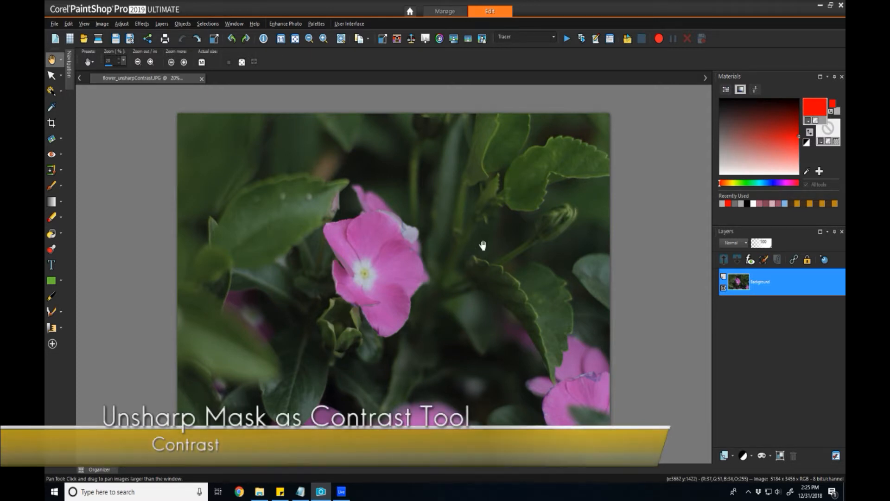
# - Duplicate the Background layer and apply a radius-100 Unsharp Mask to the copy
pyautogui.rightClick(737, 282)
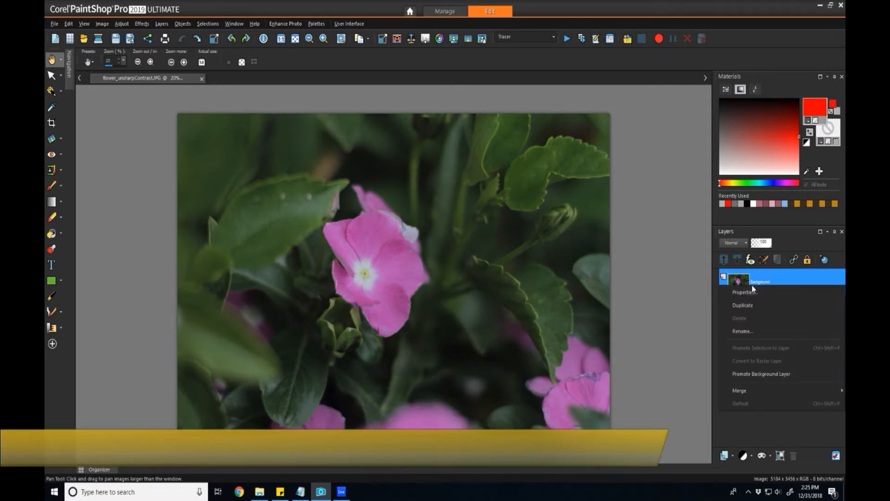
pyautogui.click(752, 313)
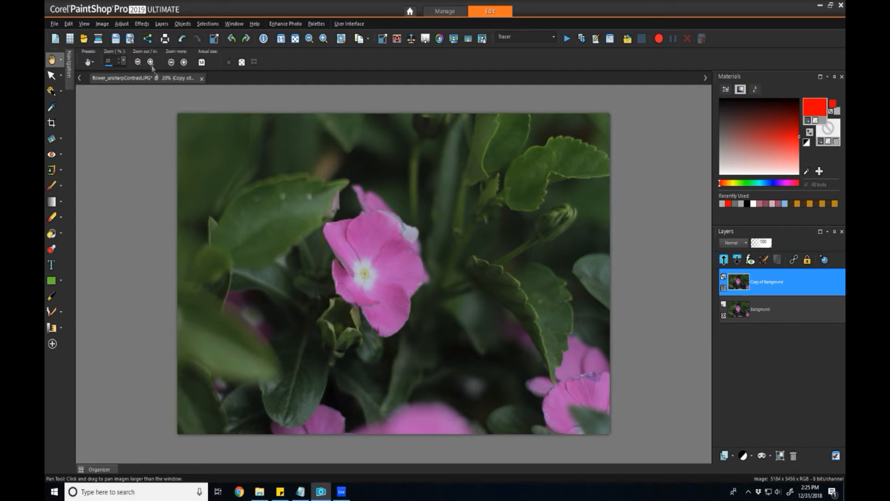
pyautogui.click(123, 23)
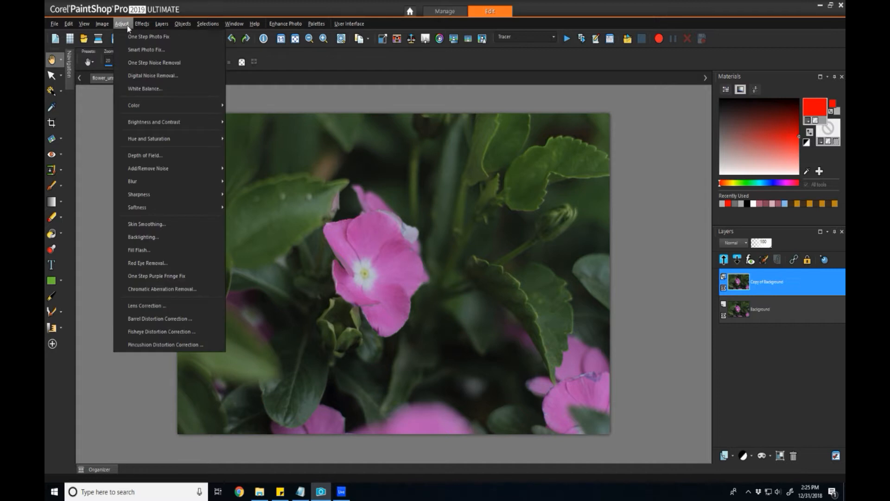
pyautogui.moveTo(140, 194)
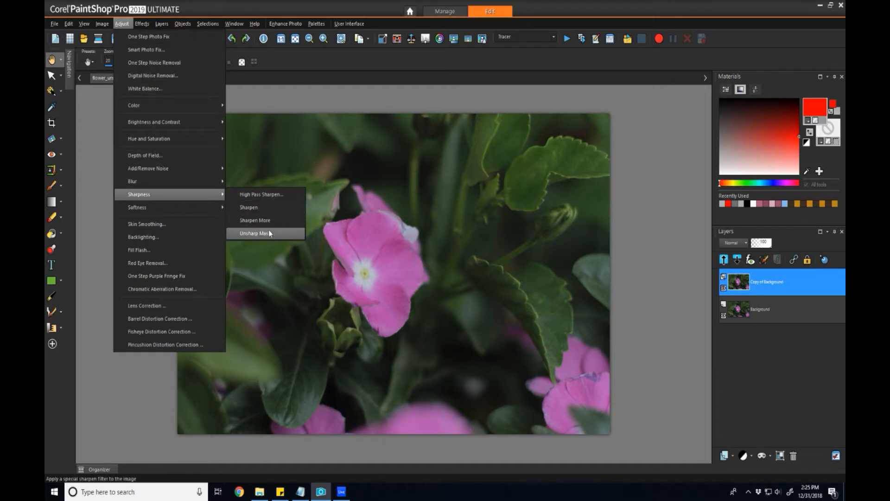
pyautogui.click(267, 234)
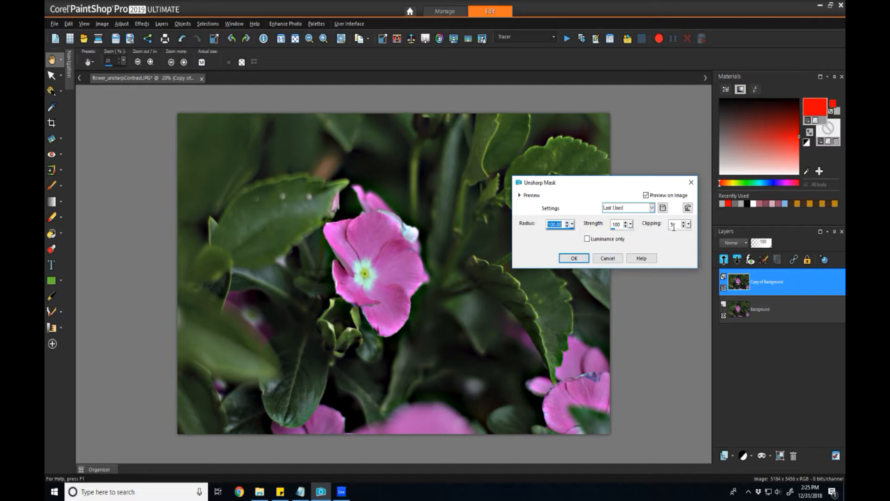
pyautogui.click(575, 258)
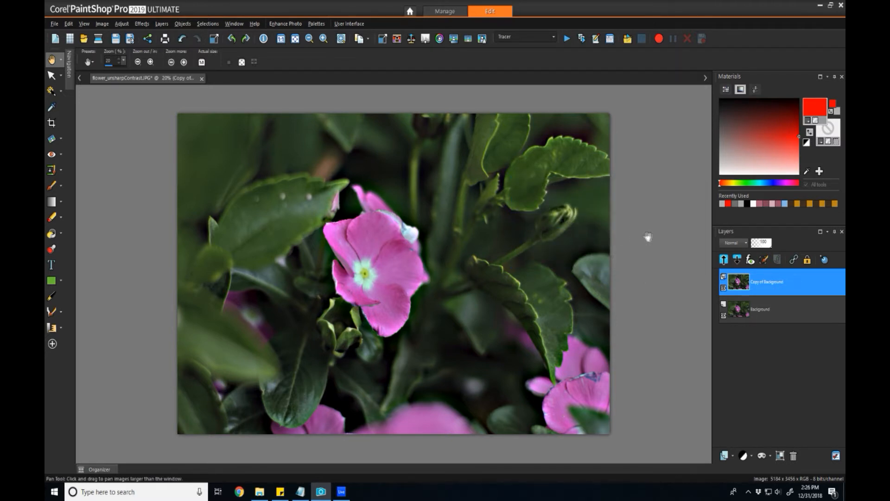
# - Toggle the sharpened copy's visibility to compare it with the original, leaving it hidden
pyautogui.click(725, 288)
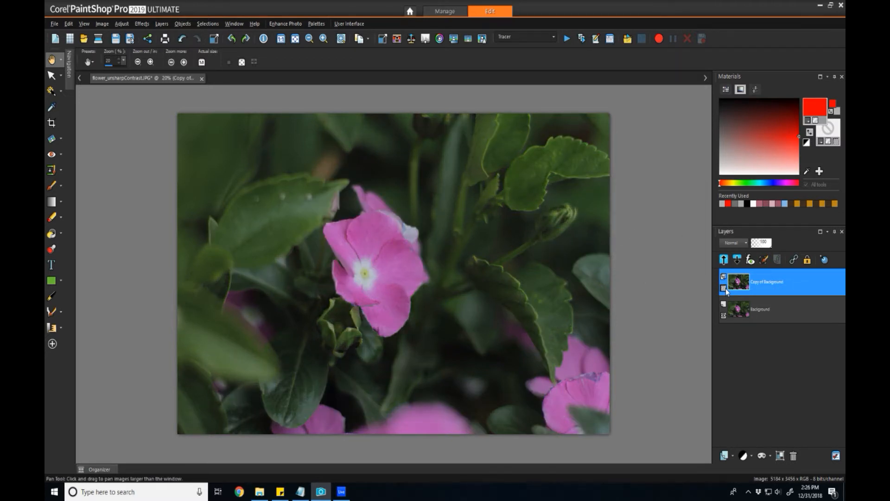
pyautogui.click(725, 288)
pyautogui.click(724, 288)
pyautogui.click(725, 288)
pyautogui.click(725, 289)
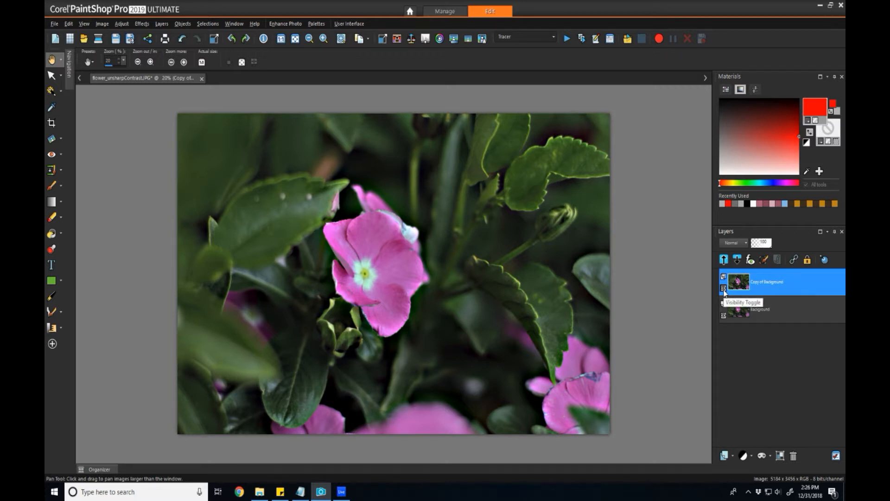
pyautogui.click(724, 288)
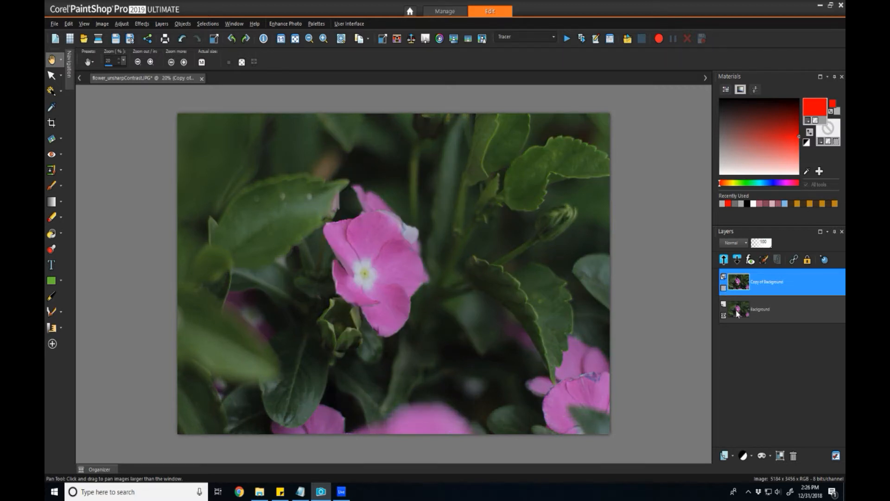
pyautogui.click(734, 309)
# - Duplicate Background again and apply a Levels adjustment to the new copy
pyautogui.rightClick(734, 310)
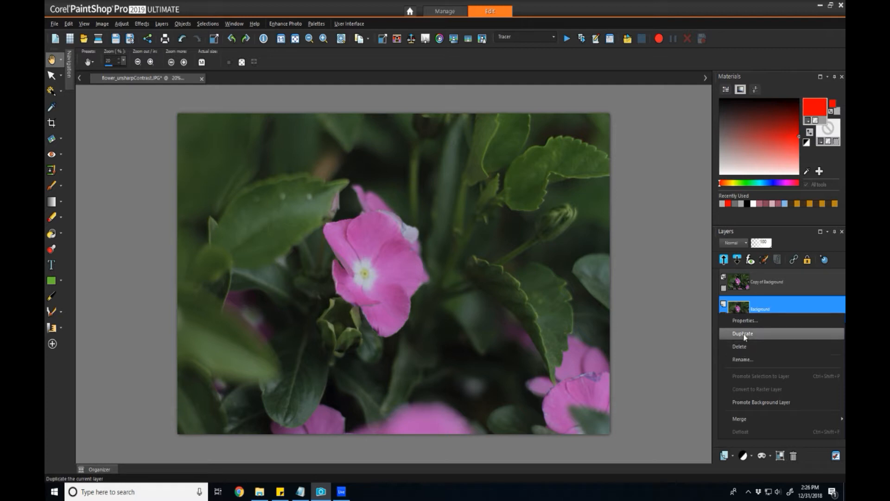
pyautogui.click(743, 333)
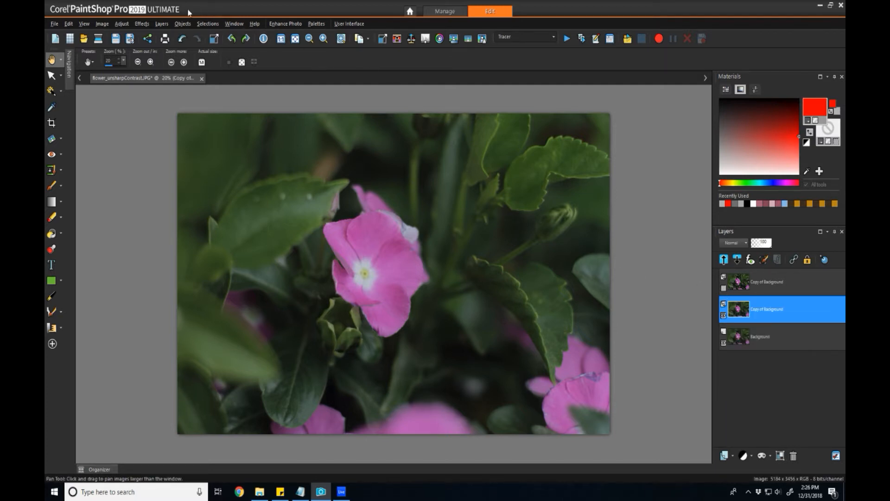
pyautogui.click(124, 26)
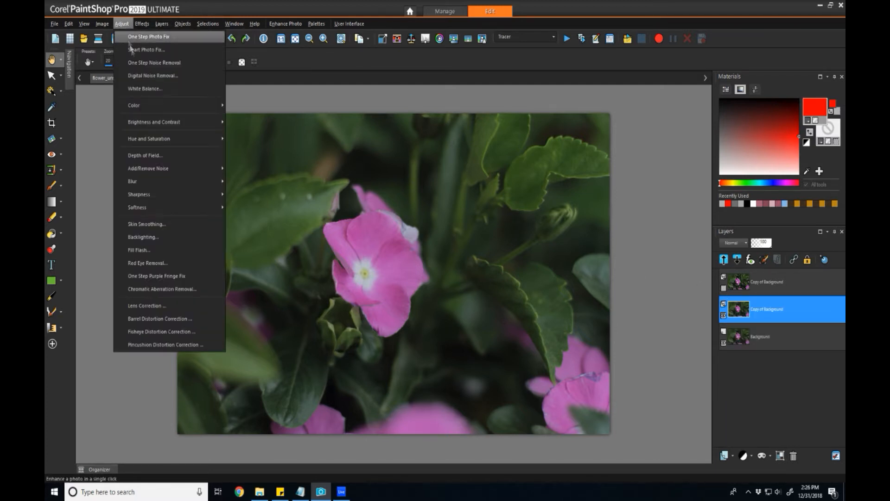
pyautogui.moveTo(155, 122)
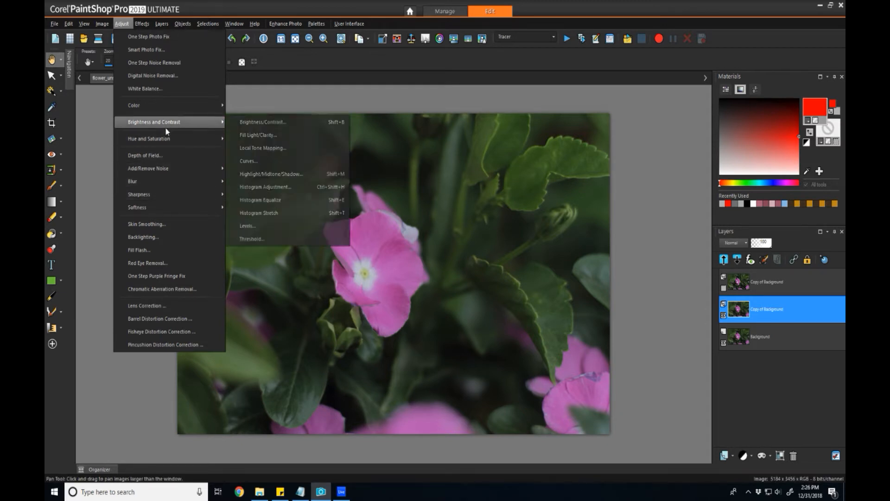
pyautogui.click(252, 225)
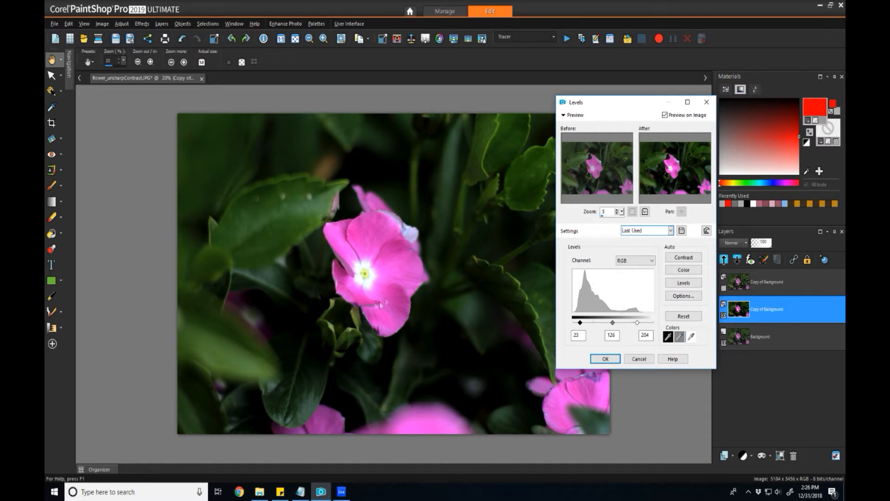
pyautogui.click(605, 358)
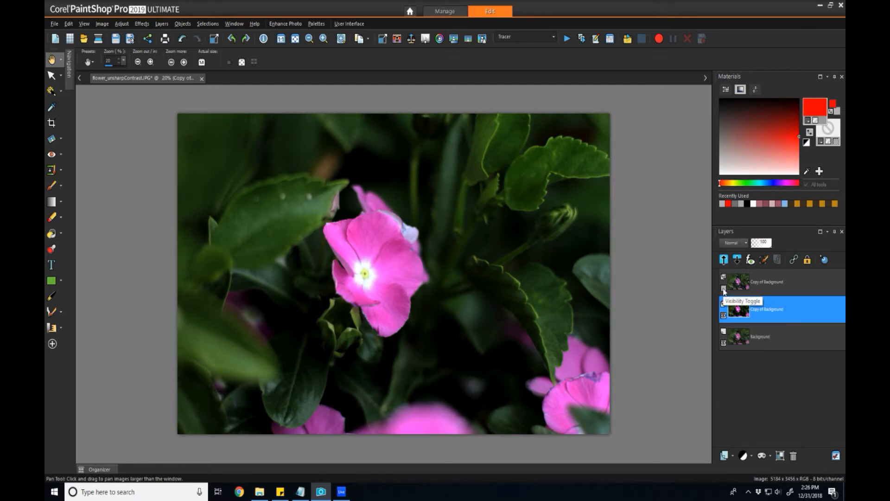
# - Toggle the Unsharp Mask layer's visibility to compare it against the Levels copy
pyautogui.click(723, 288)
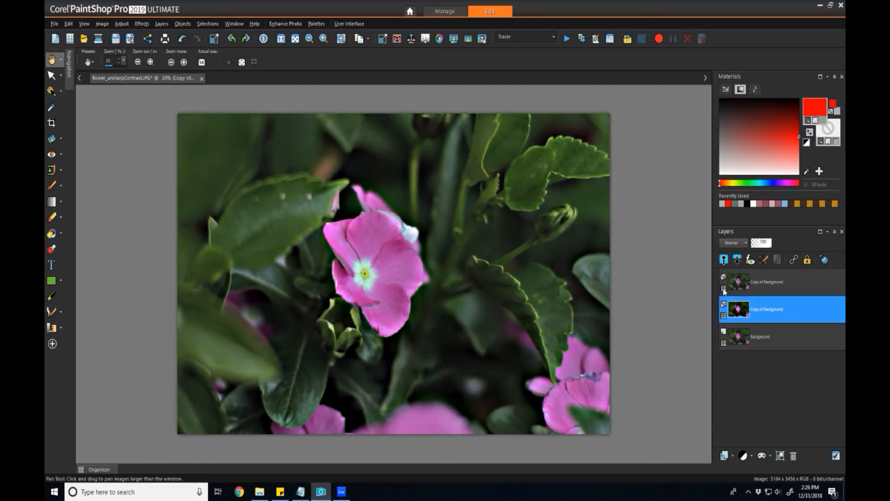
pyautogui.click(723, 288)
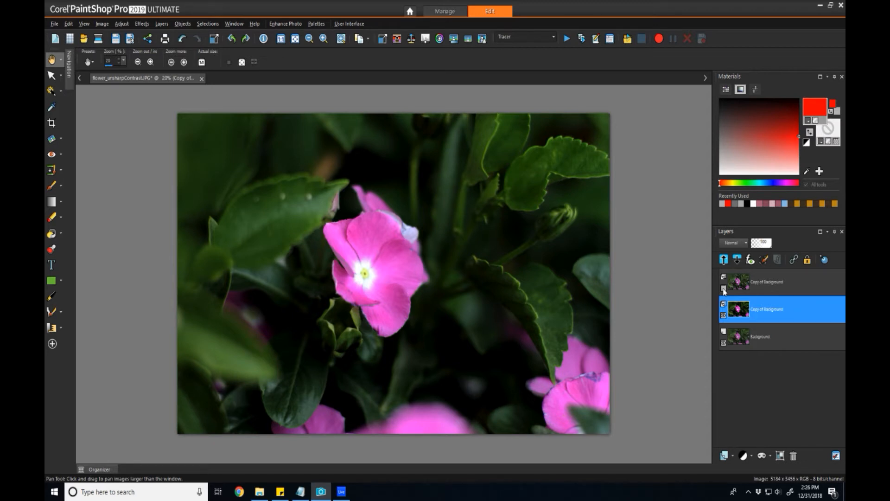
pyautogui.click(723, 288)
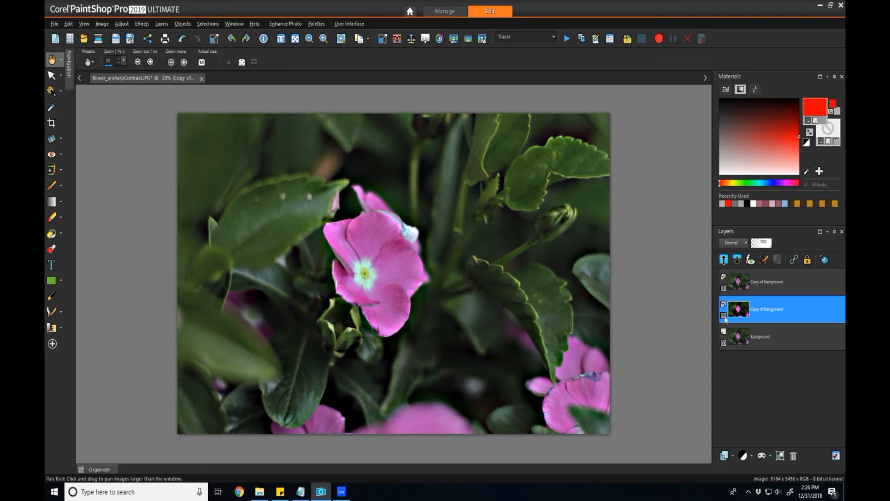
pyautogui.click(723, 304)
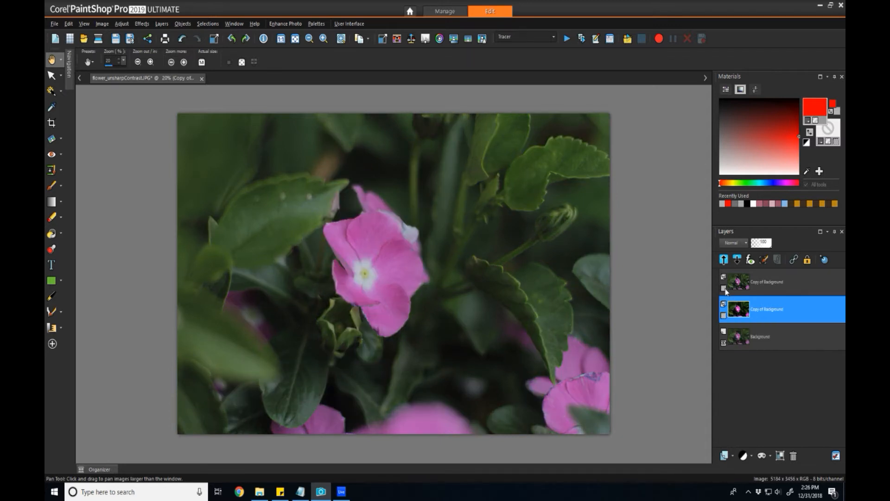
pyautogui.click(724, 288)
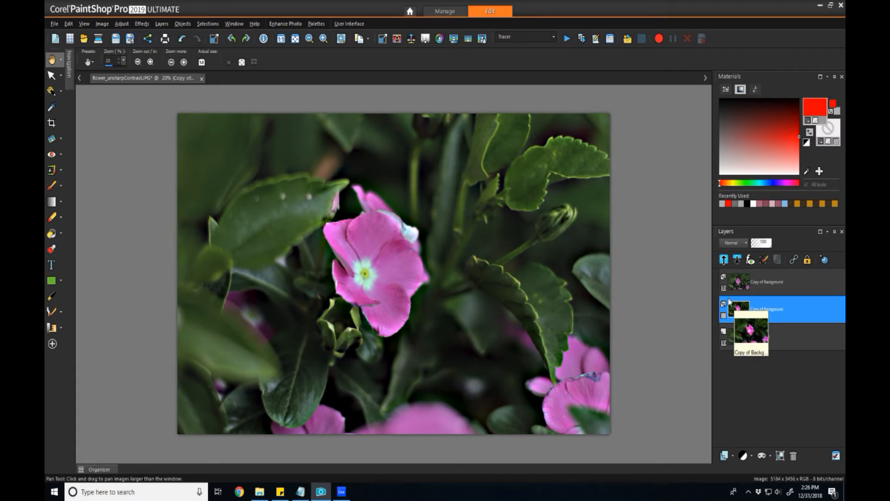